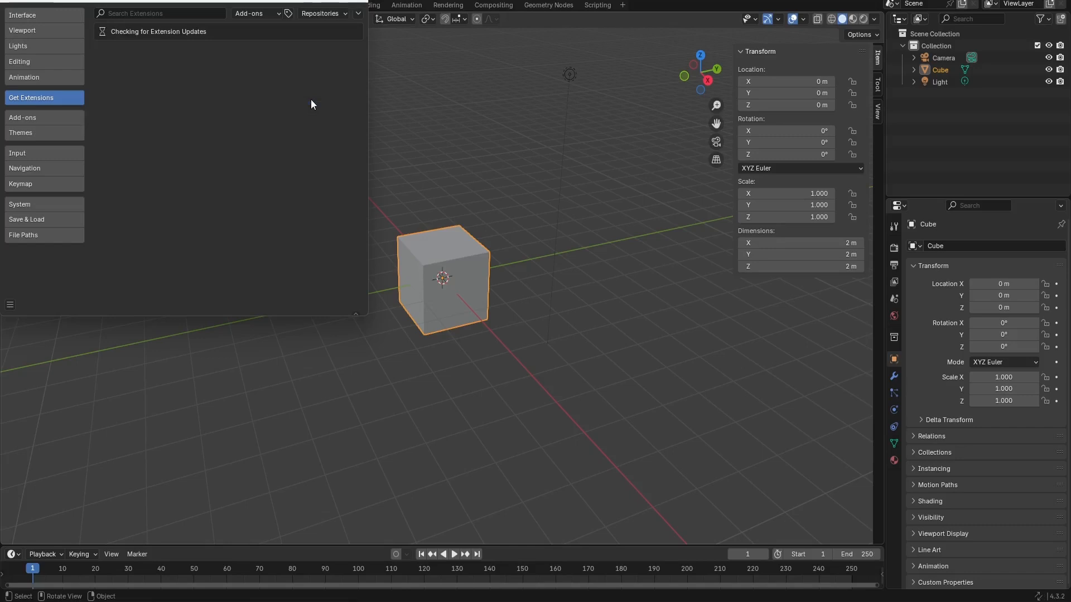
Search the available extensions for "boo", install the Bool Tool add-on and close the preferences
{"action": "left_click", "coordinate": [153, 11]}
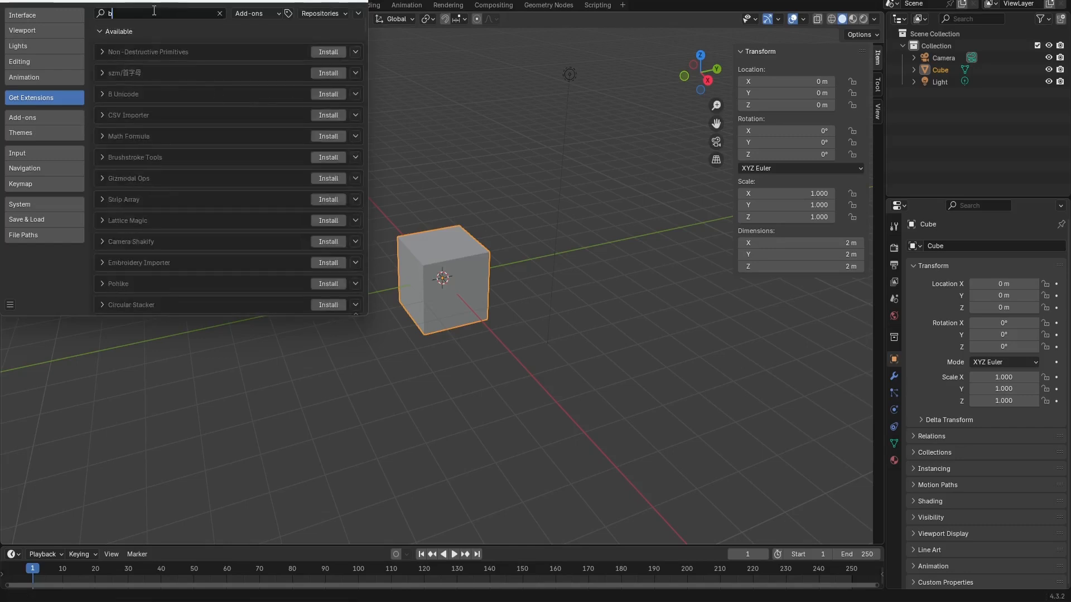
{"action": "type", "text": "boo"}
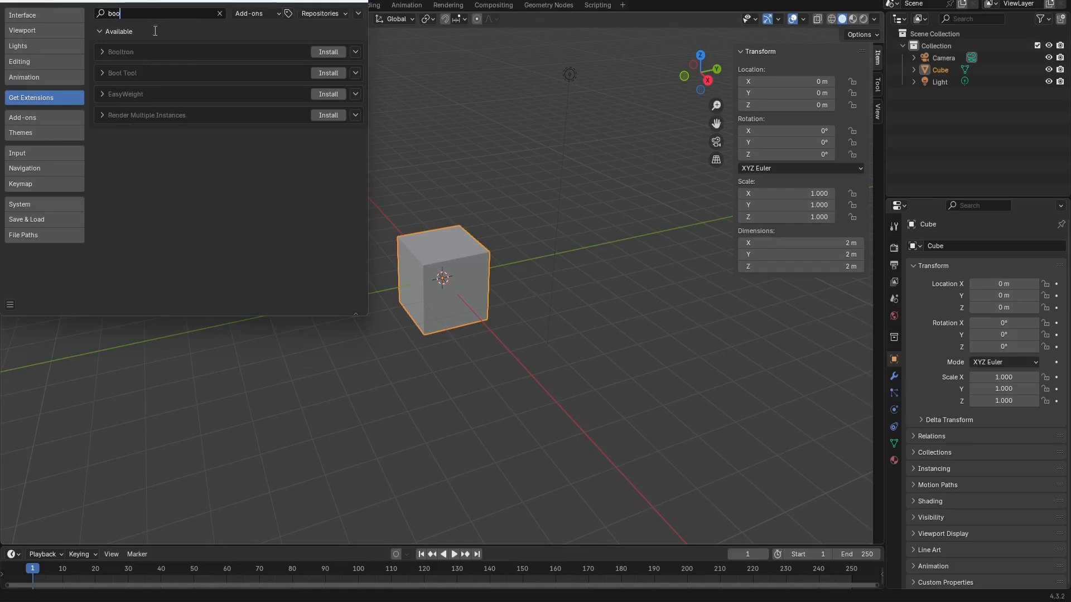
{"action": "left_click", "coordinate": [331, 73]}
{"action": "left_click", "coordinate": [332, 72]}
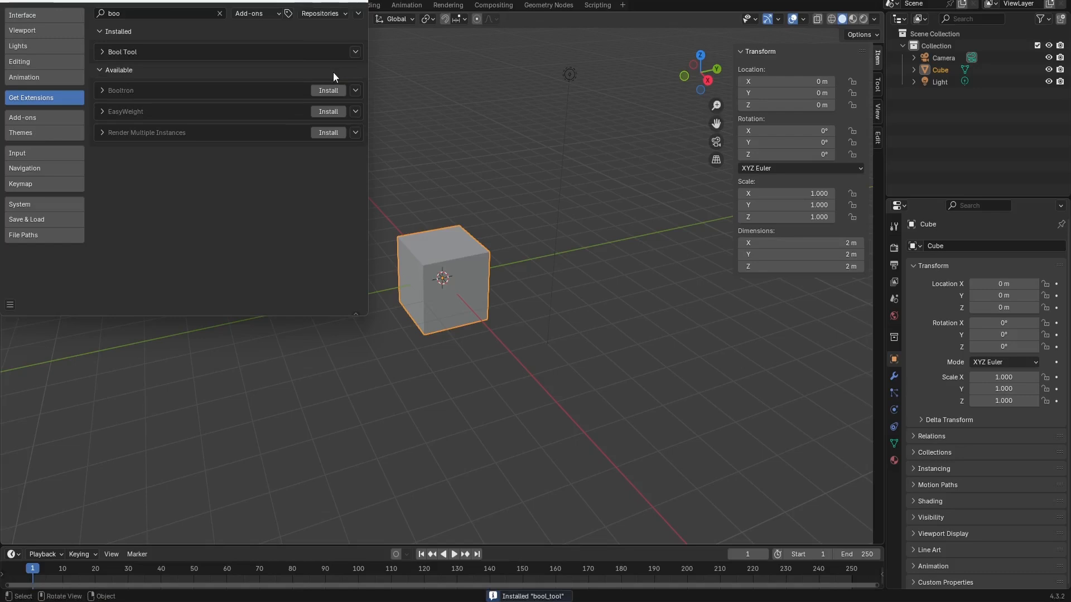
{"action": "left_click", "coordinate": [357, 2]}
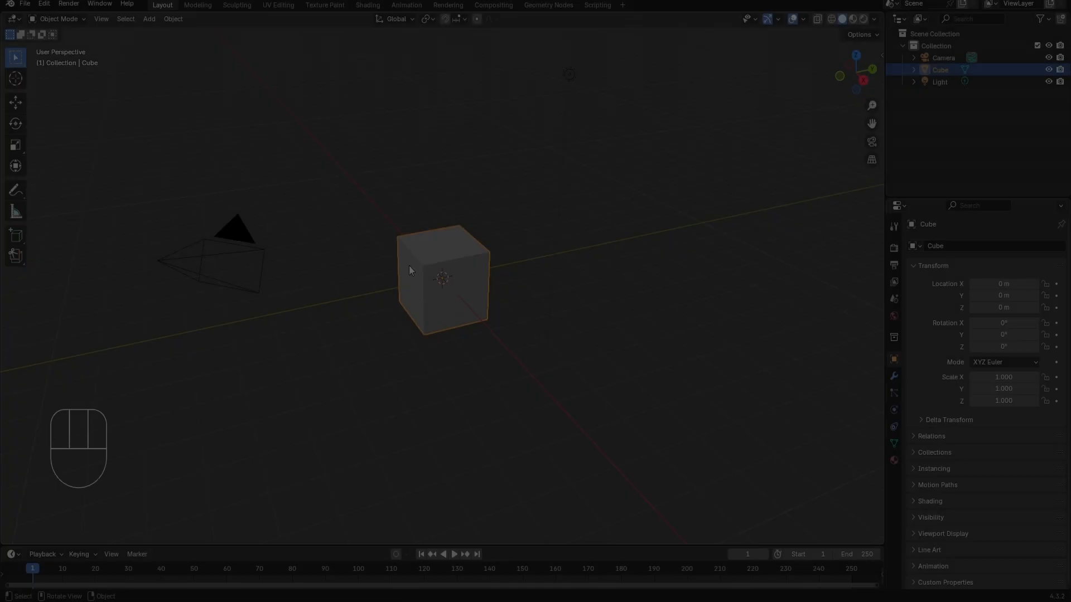
Delete the default cube and add a mesh plane at the world origin
{"action": "left_click", "coordinate": [442, 253]}
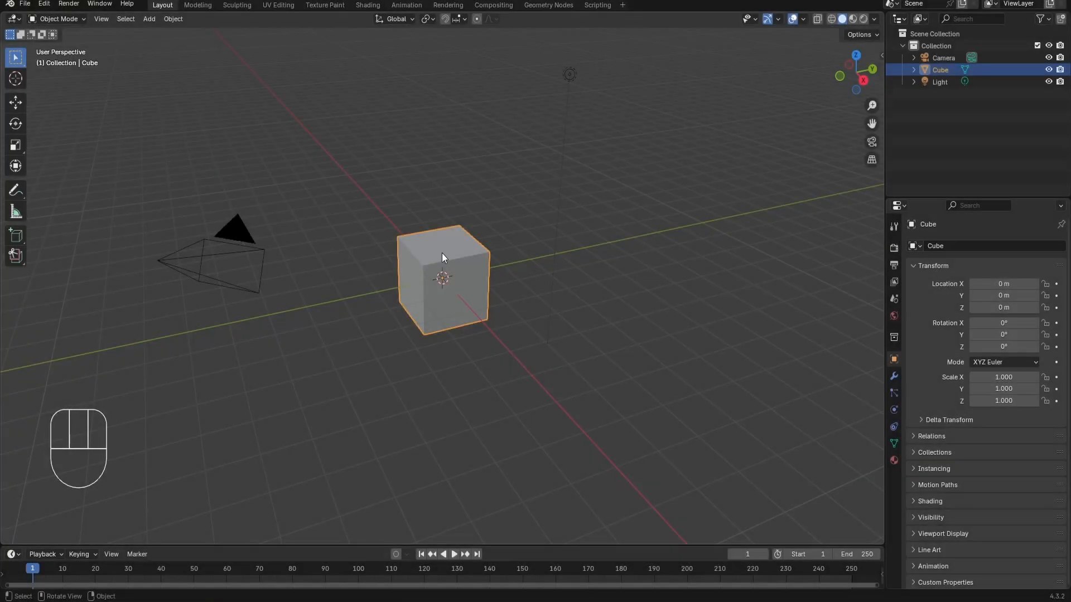
{"action": "key", "text": "Delete"}
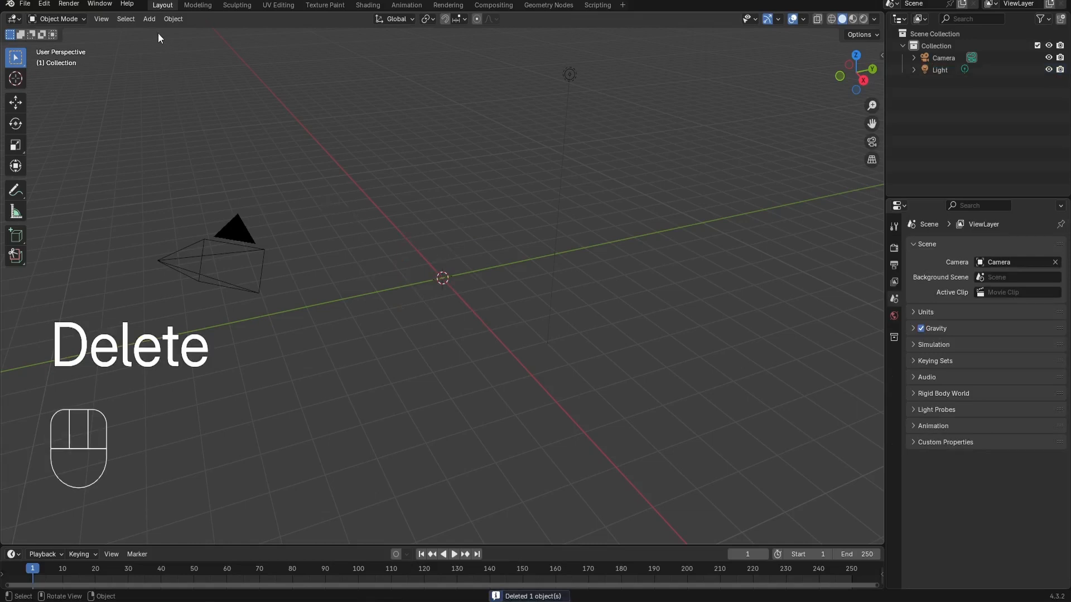
{"action": "left_click", "coordinate": [148, 19]}
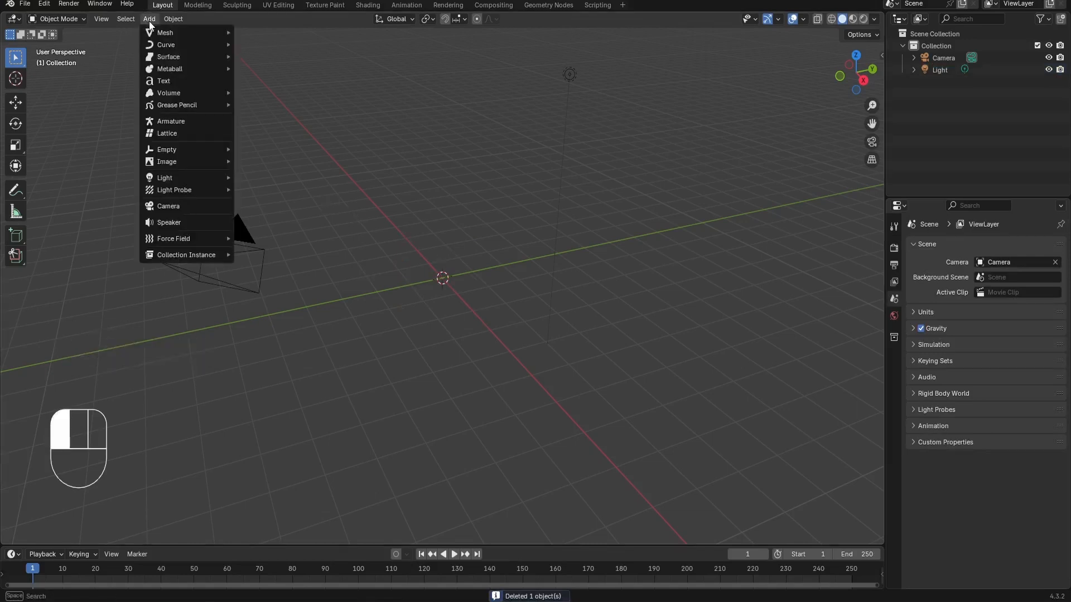
{"action": "mouse_move", "coordinate": [162, 32]}
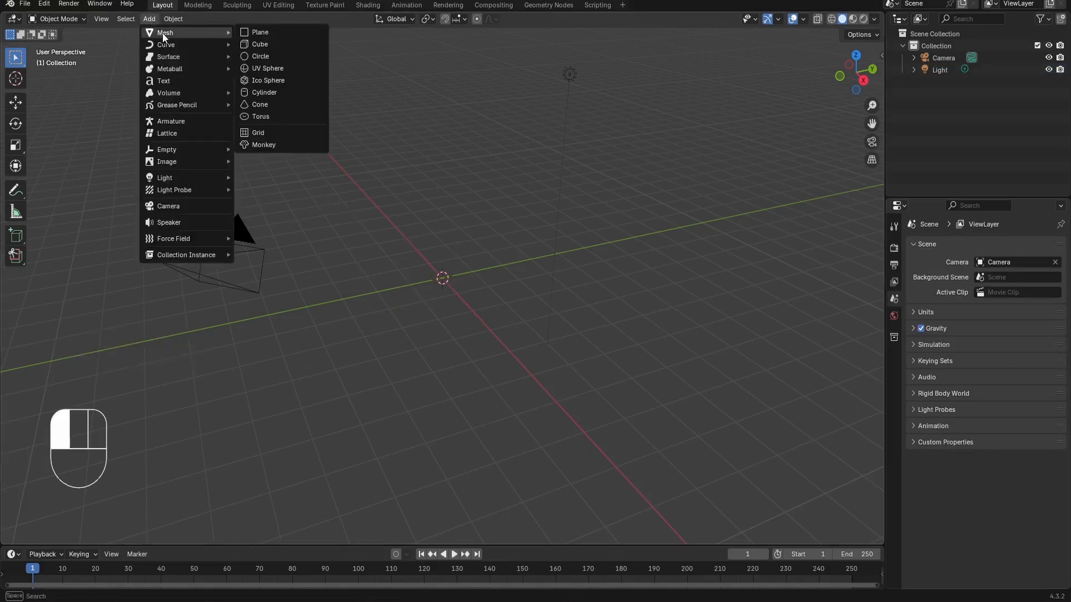
{"action": "left_click", "coordinate": [284, 33]}
{"action": "left_click", "coordinate": [367, 209]}
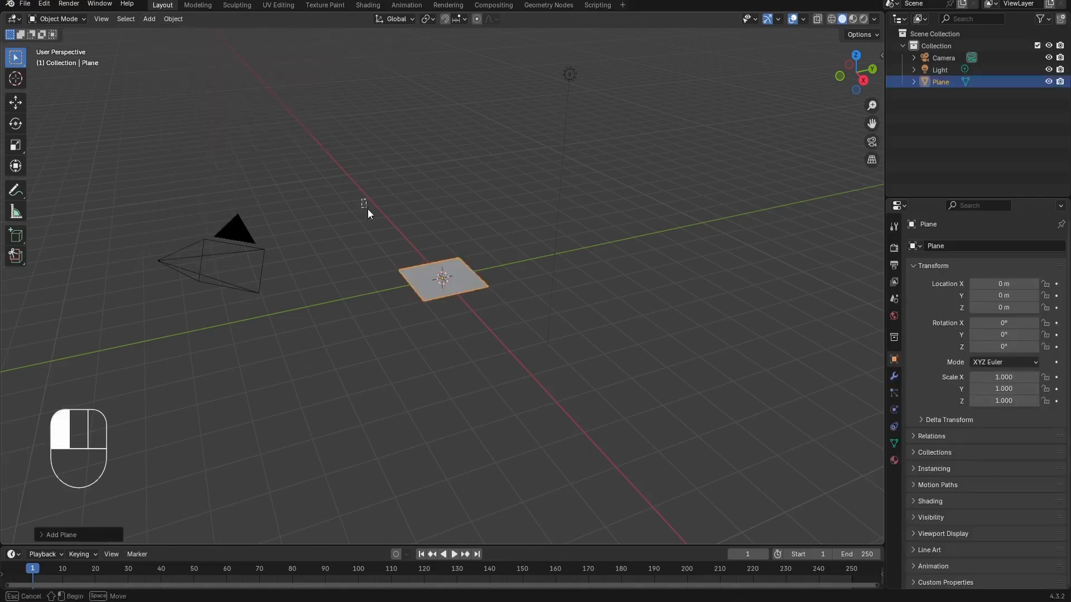
Subdivide the plane's mesh in Edit Mode with 100 cuts and return to Object Mode
{"action": "middle_click_drag", "start_coordinate": [373, 200], "coordinate": [471, 274]}
{"action": "left_click", "coordinate": [471, 276]}
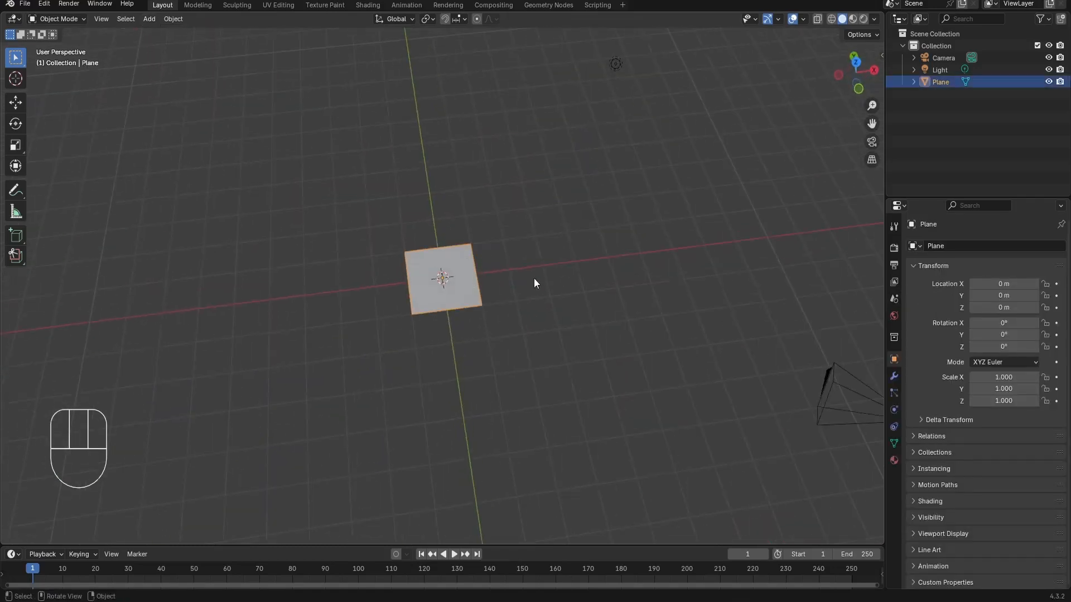
{"action": "scroll", "coordinate": [554, 281], "scroll_direction": "up", "scroll_amount": 5}
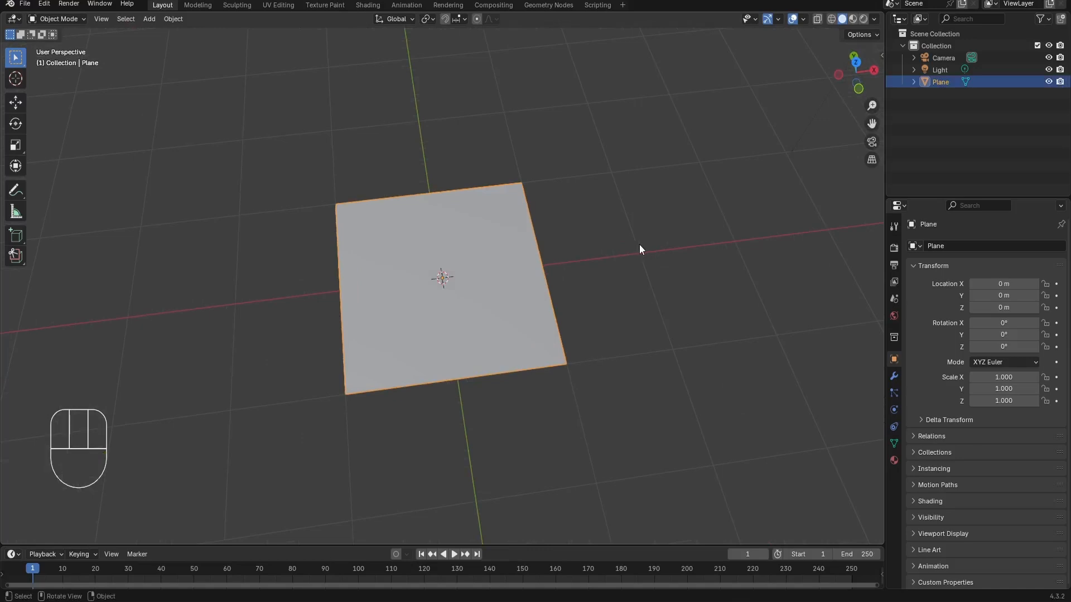
{"action": "key", "text": "Tab"}
{"action": "right_click", "coordinate": [627, 230]}
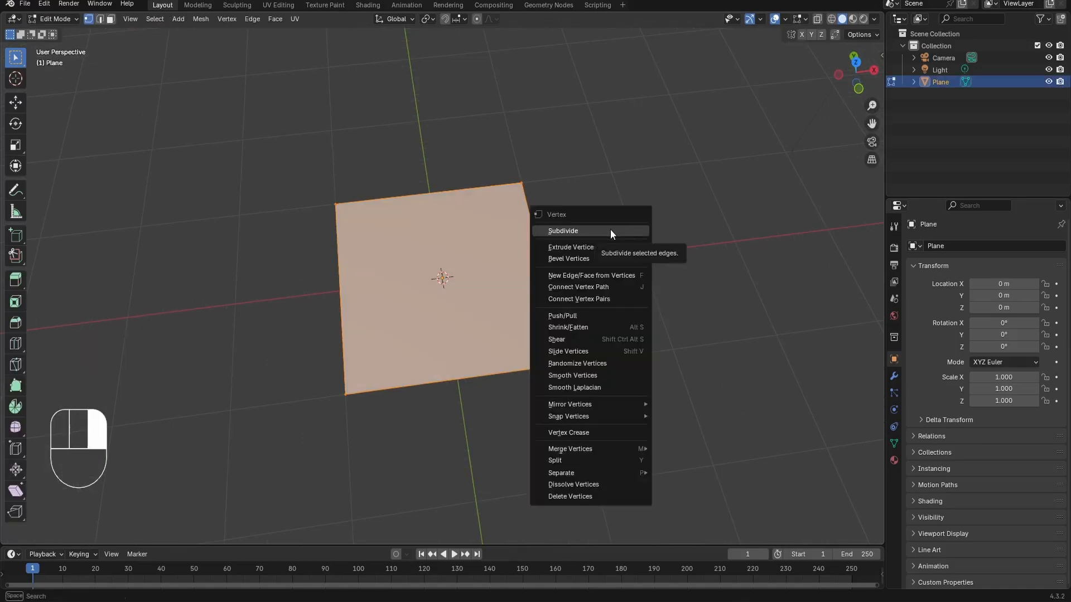
{"action": "left_click", "coordinate": [610, 230]}
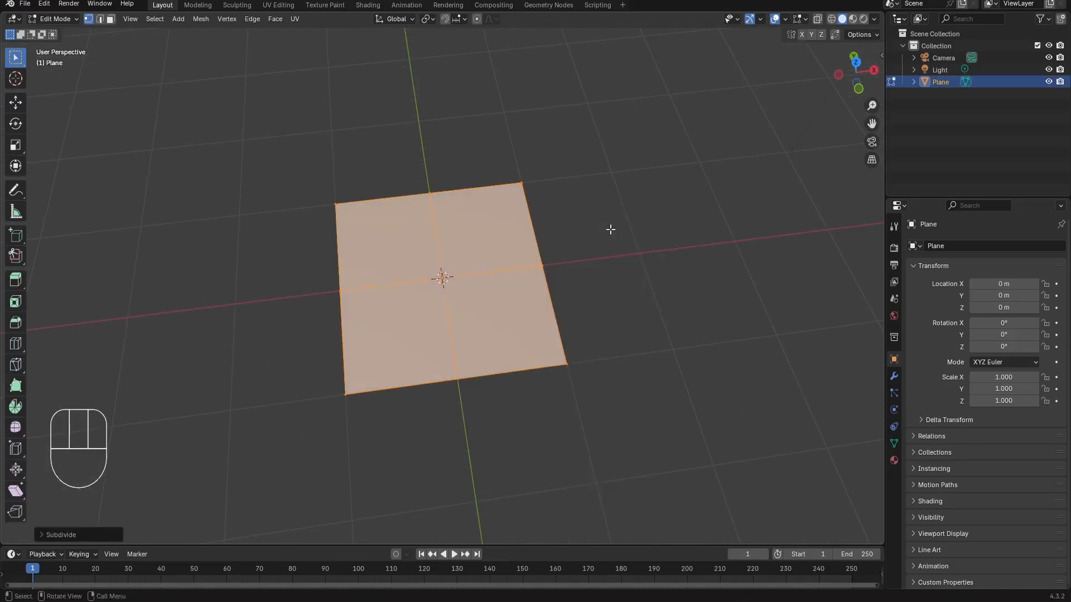
{"action": "left_click", "coordinate": [41, 535]}
{"action": "left_click", "coordinate": [158, 452]}
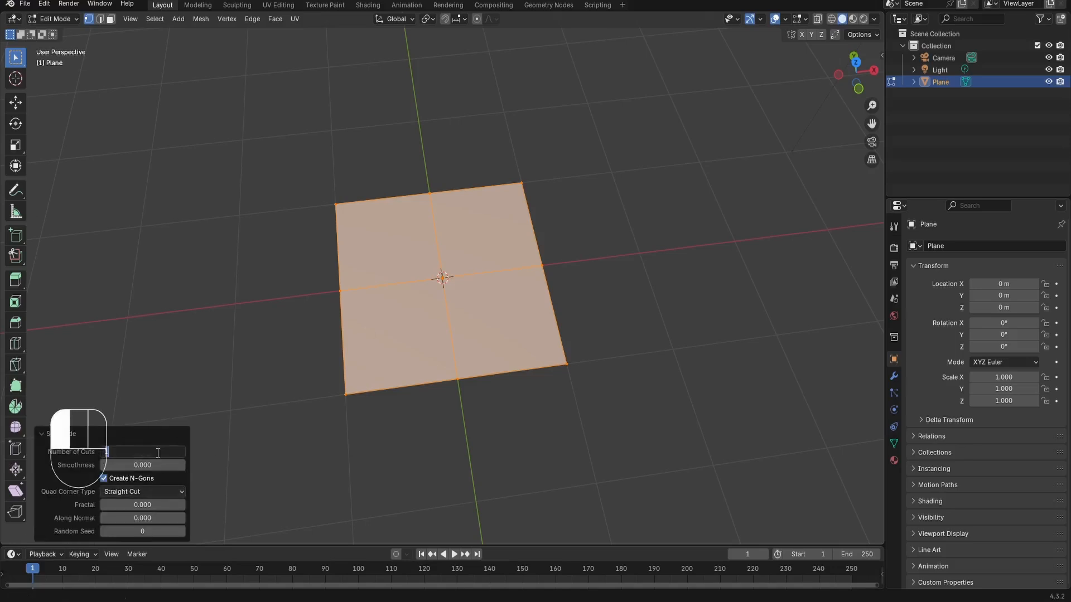
{"action": "type", "text": "100"}
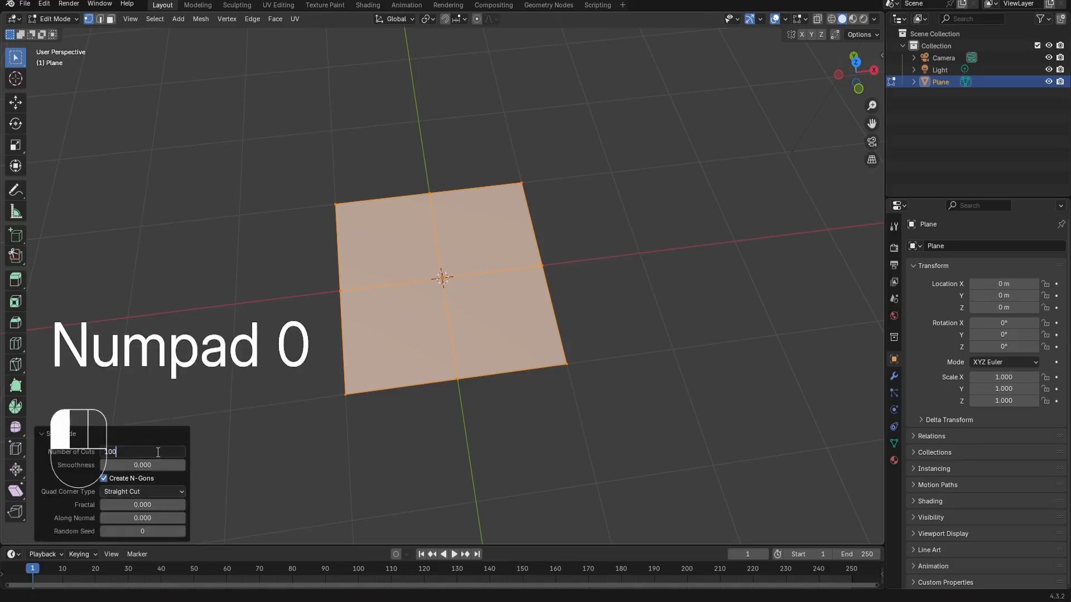
{"action": "key", "text": "Return"}
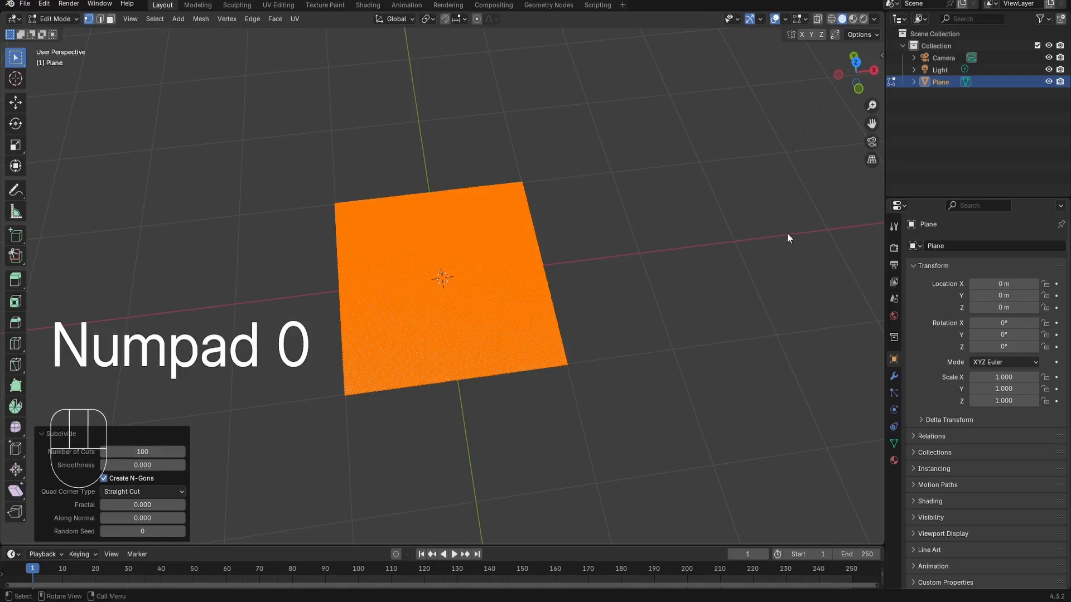
{"action": "key", "text": "Tab"}
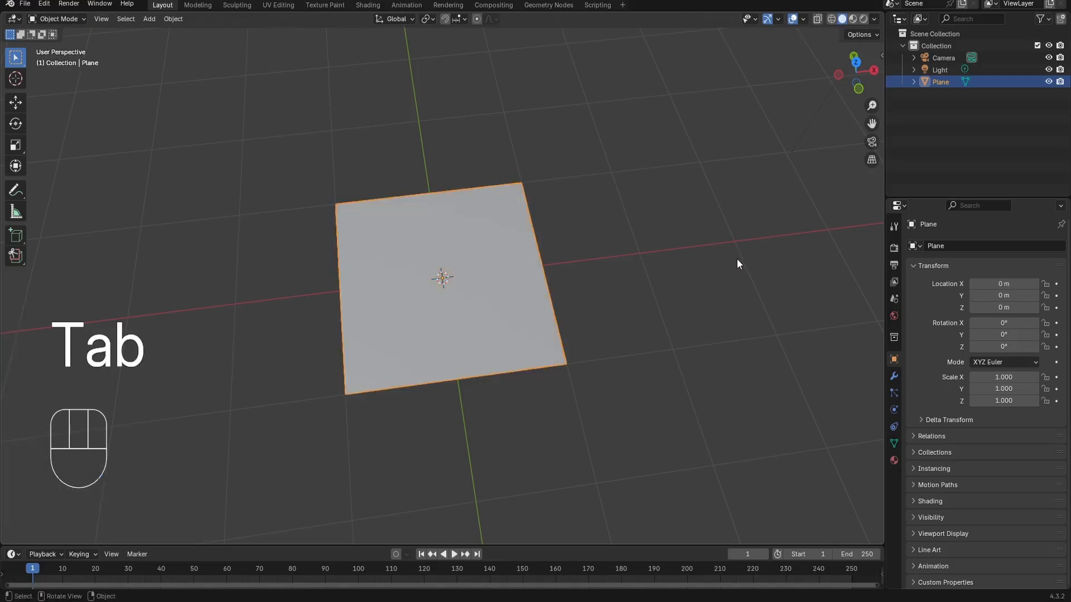
Add a Subdivision Surface modifier to the plane with viewport and render levels set to 3
{"action": "left_click", "coordinate": [894, 377]}
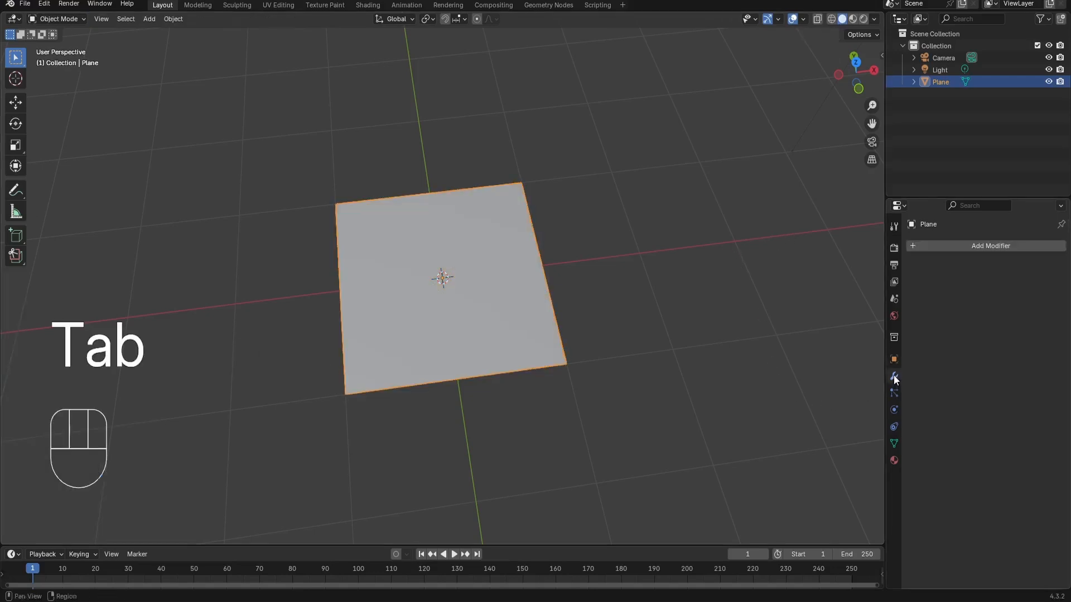
{"action": "left_click", "coordinate": [979, 246]}
{"action": "mouse_move", "coordinate": [932, 291]}
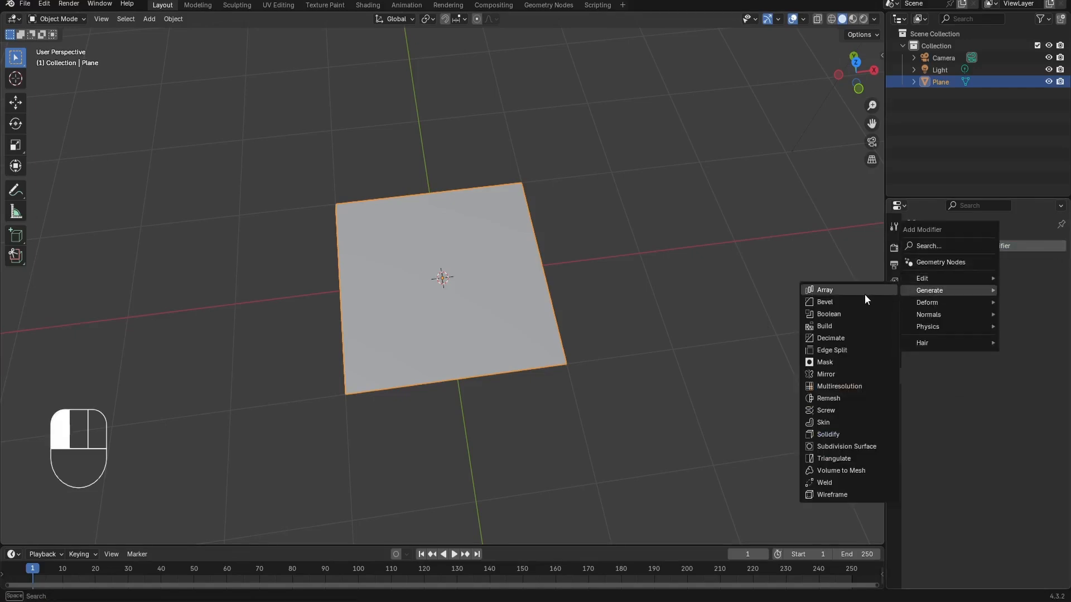
{"action": "left_click", "coordinate": [865, 446]}
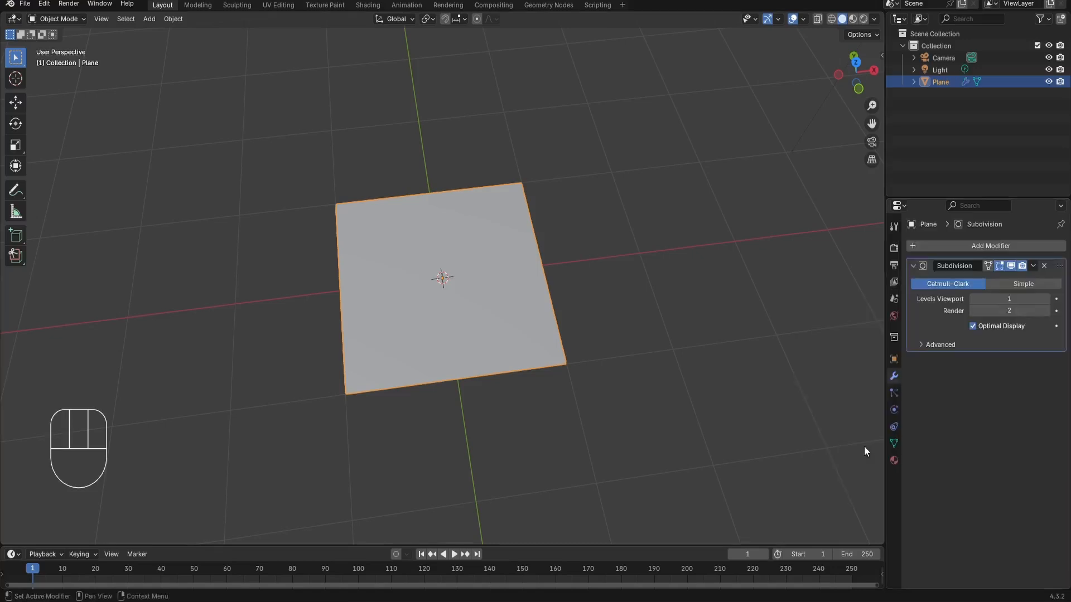
{"action": "left_click", "coordinate": [1047, 299]}
{"action": "left_click", "coordinate": [1047, 300]}
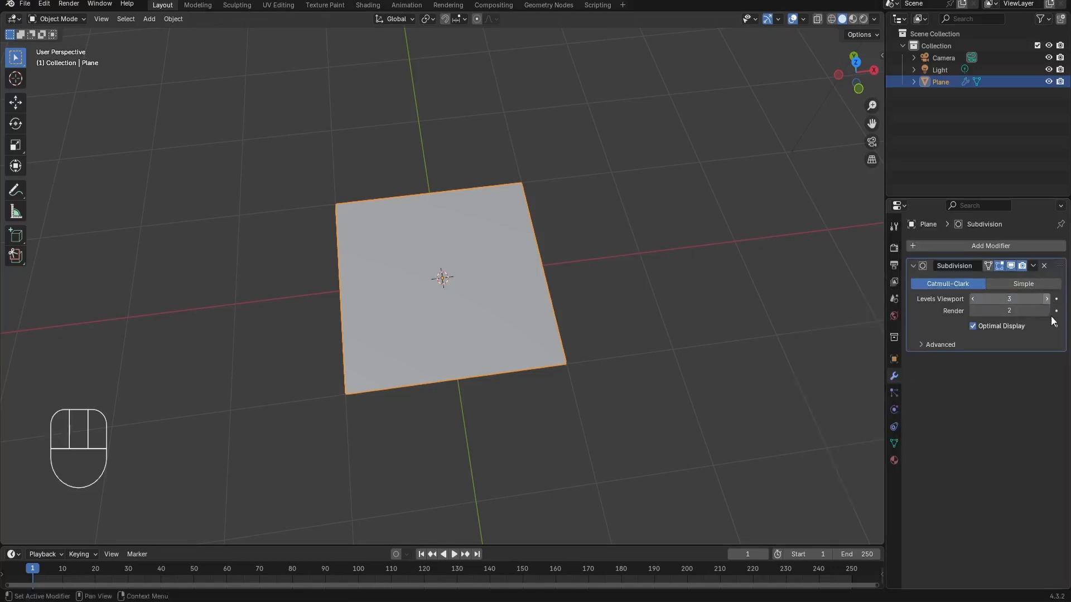
Add a Displace modifier to the plane and set its midlevel to 0
{"action": "left_click", "coordinate": [999, 244]}
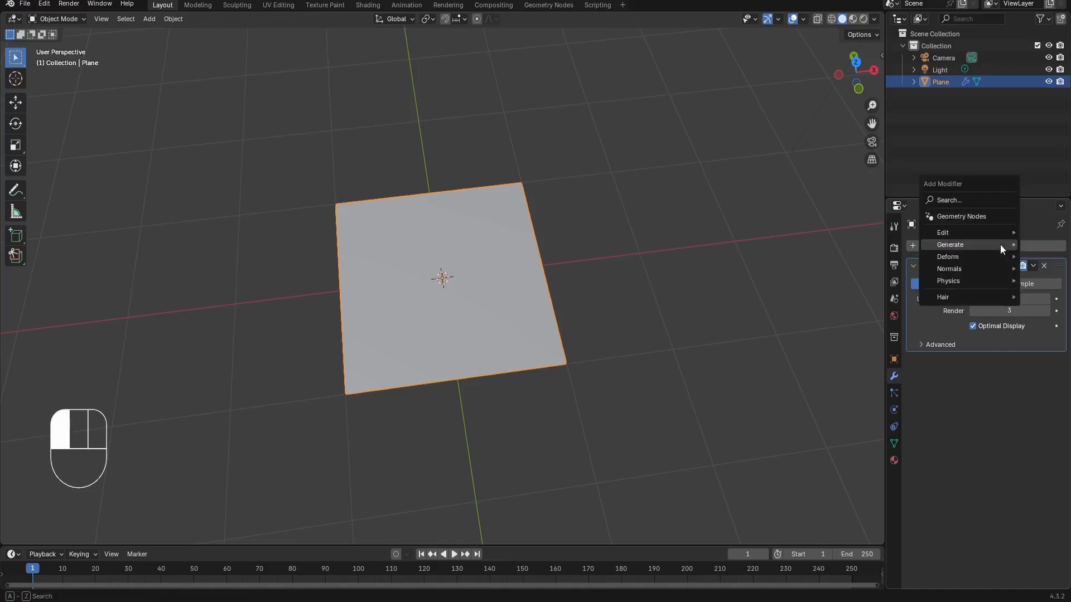
{"action": "left_click", "coordinate": [957, 256]}
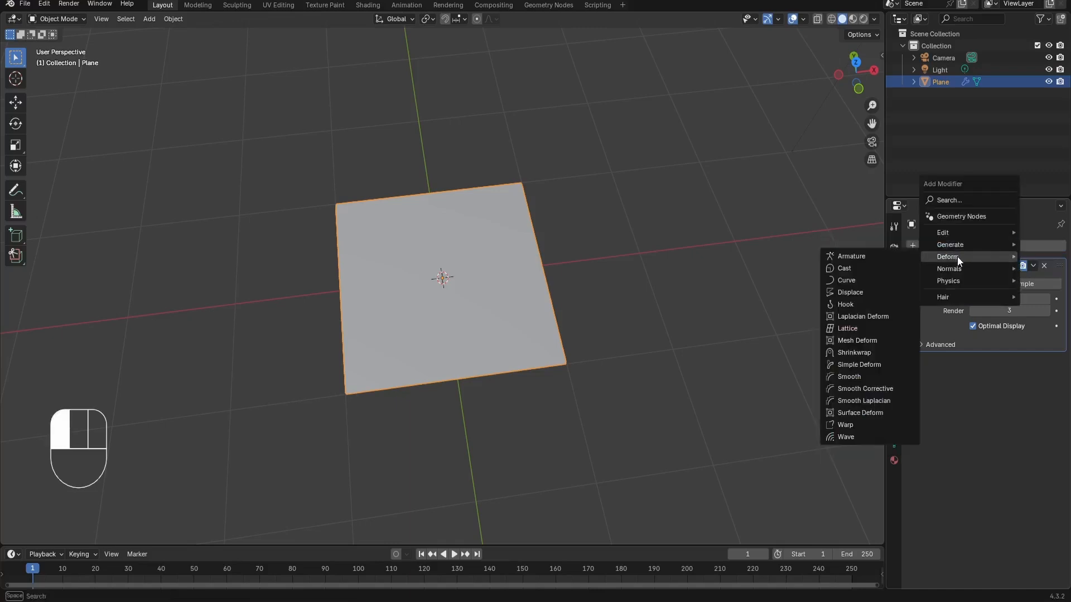
{"action": "left_click", "coordinate": [875, 293]}
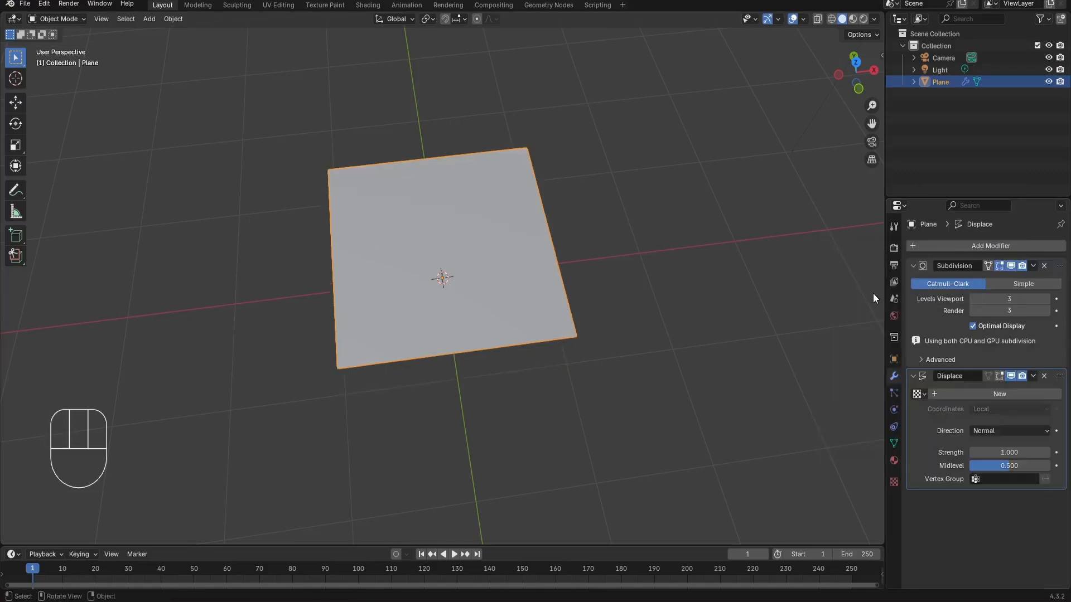
{"action": "left_click", "coordinate": [1029, 467]}
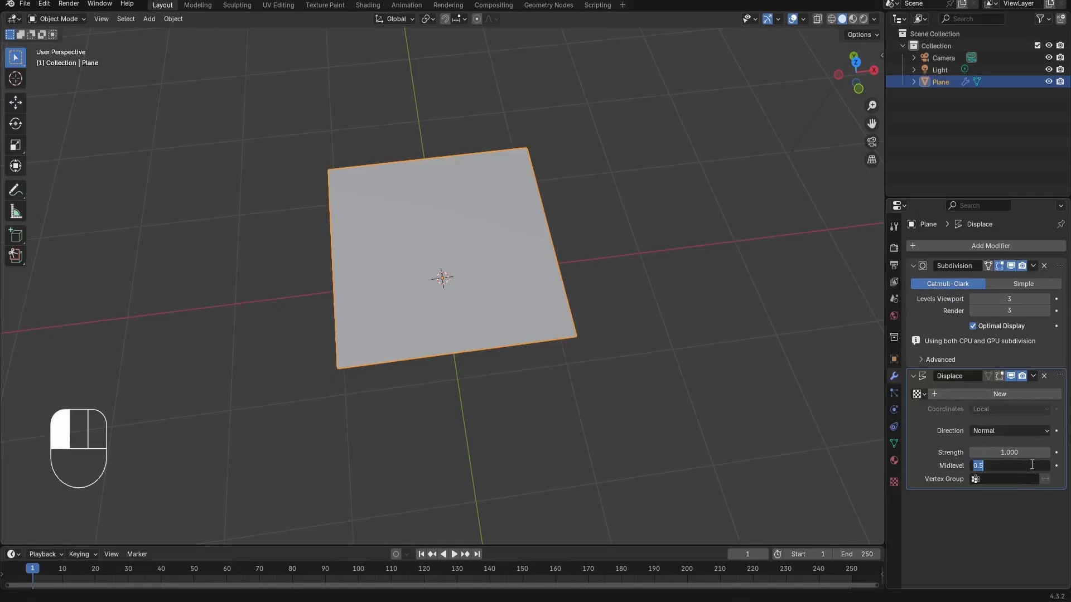
{"action": "type", "text": "0"}
{"action": "key", "text": "Return"}
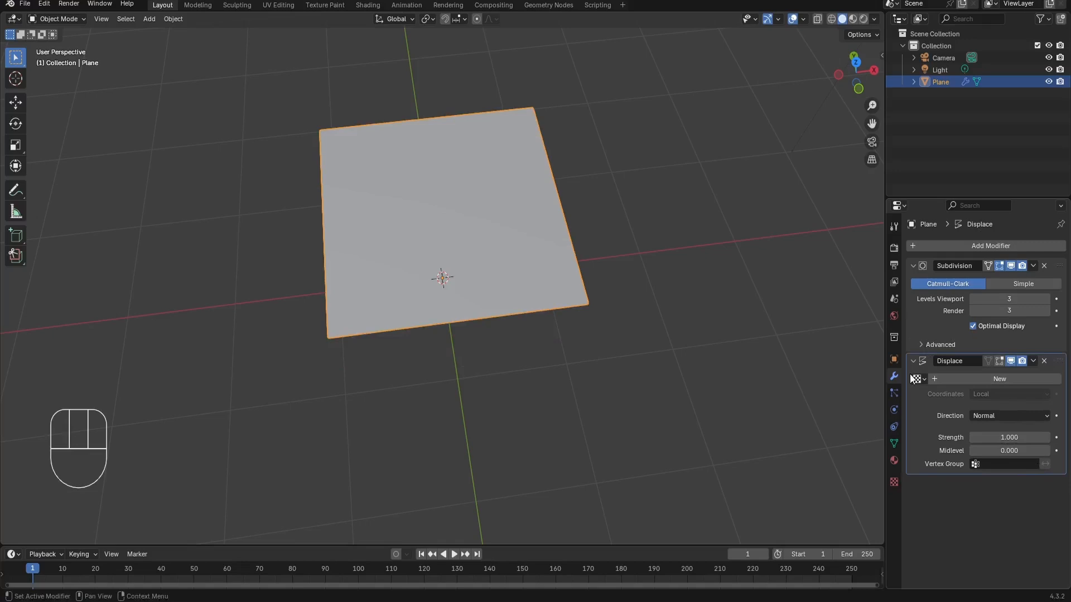
Create a texture for the Displace modifier and load Jupiter locomotive height map.png from the images folder inside Videos\011_GreyscaleToSTLBlender4.3
{"action": "left_click", "coordinate": [895, 483]}
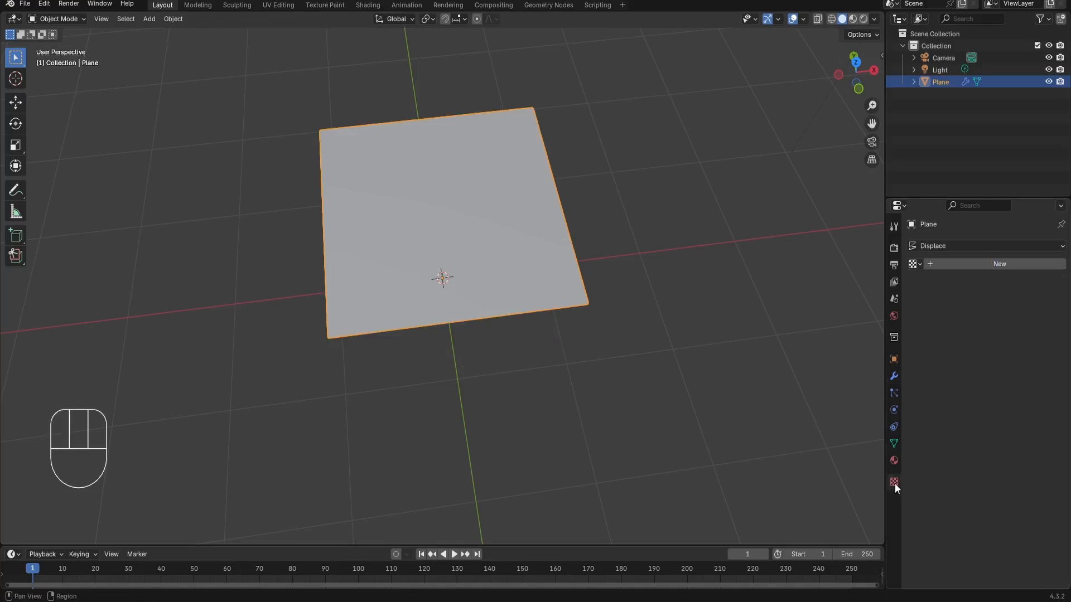
{"action": "left_click", "coordinate": [1002, 264]}
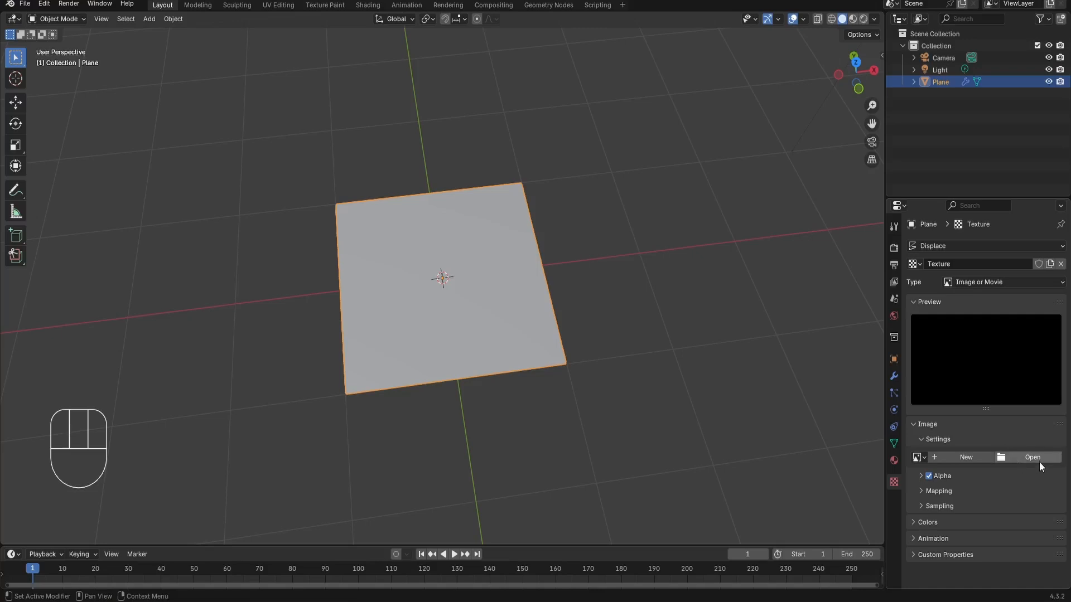
{"action": "left_click", "coordinate": [1040, 458]}
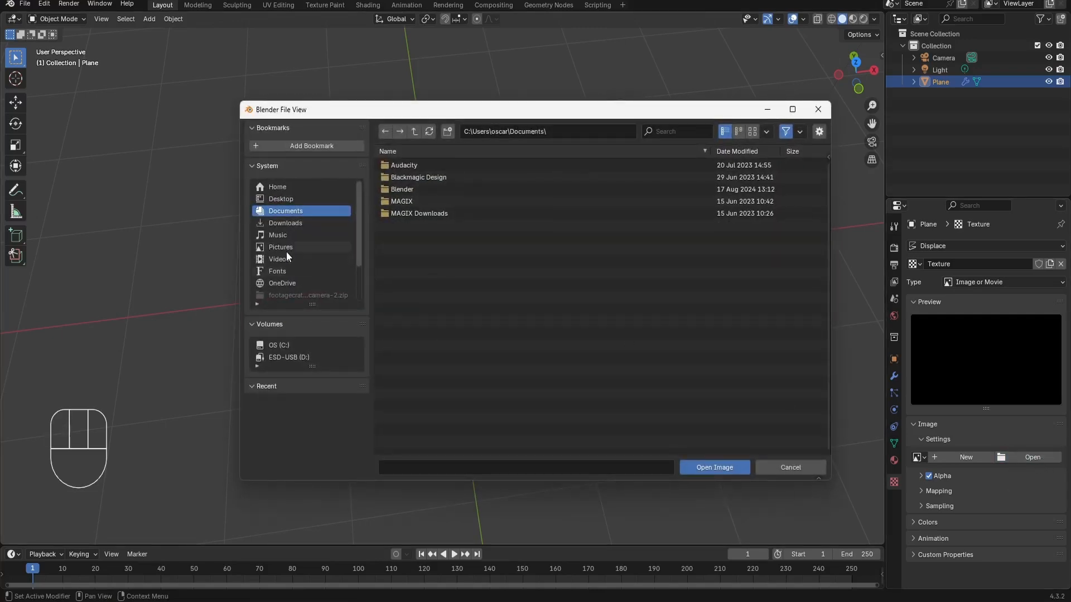
{"action": "left_click", "coordinate": [287, 258]}
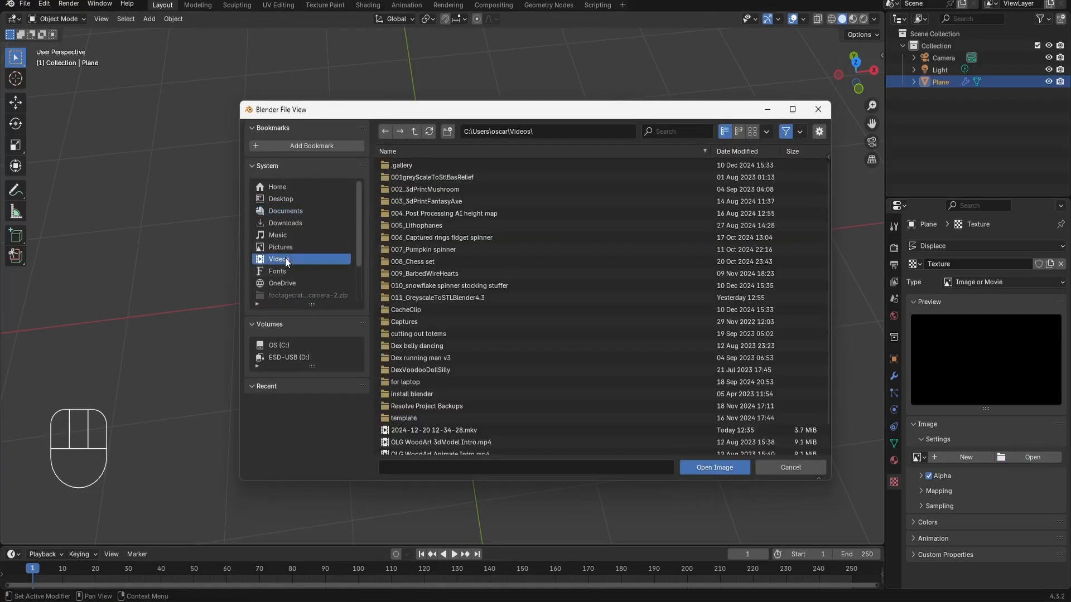
{"action": "double_click", "coordinate": [446, 298]}
{"action": "double_click", "coordinate": [410, 165]}
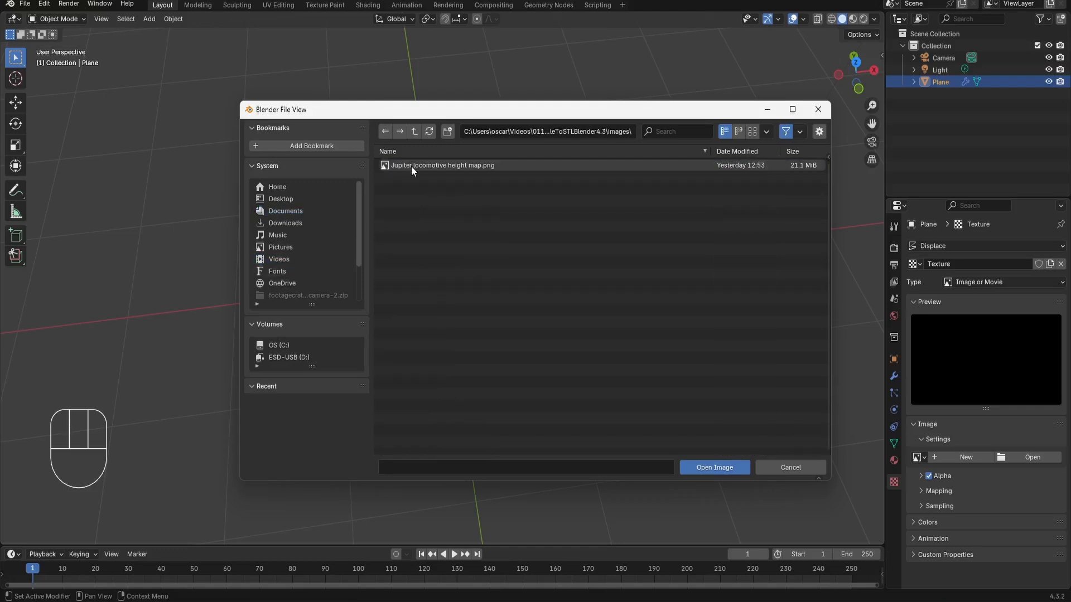
{"action": "double_click", "coordinate": [427, 166]}
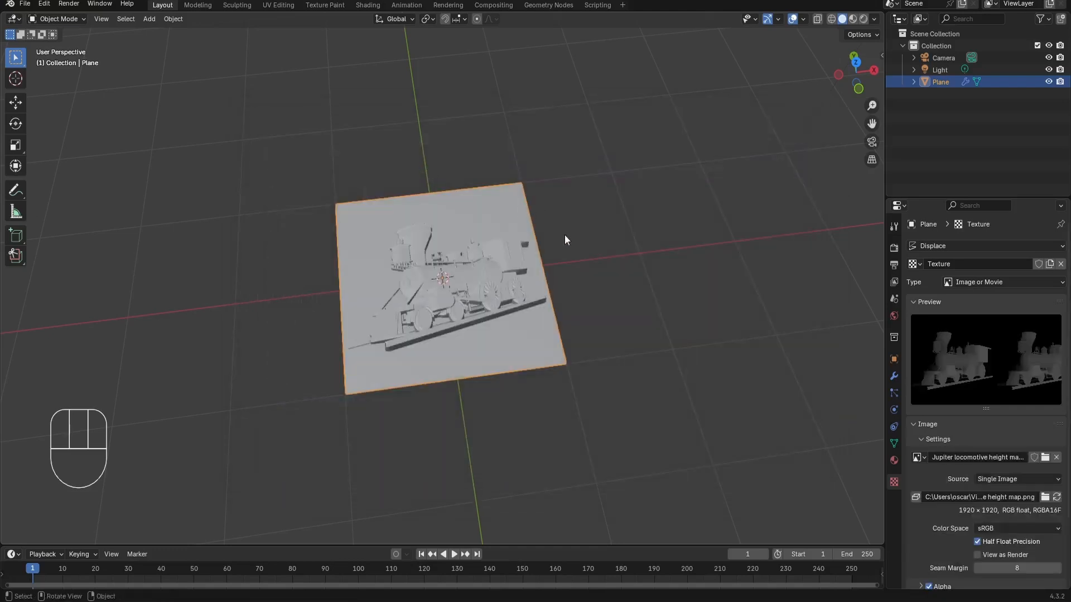
Add a 2 m mesh cube at the world origin, over the displaced locomotive plane
{"action": "middle_click_drag", "start_coordinate": [775, 313], "coordinate": [660, 330]}
{"action": "scroll", "coordinate": [587, 330], "scroll_direction": "up", "scroll_amount": 5}
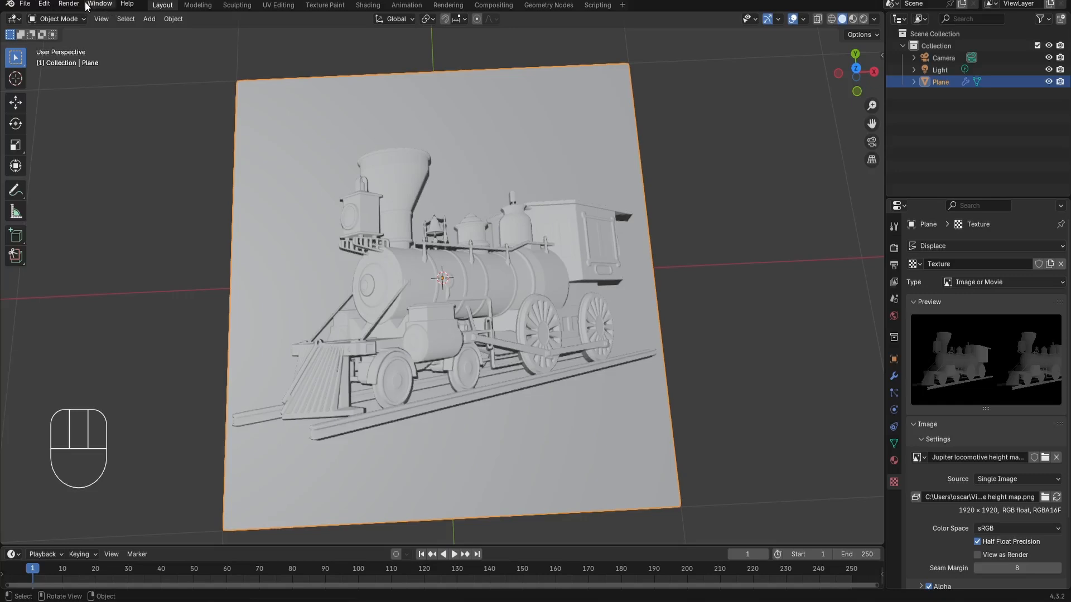
{"action": "left_click", "coordinate": [146, 19]}
{"action": "mouse_move", "coordinate": [167, 33]}
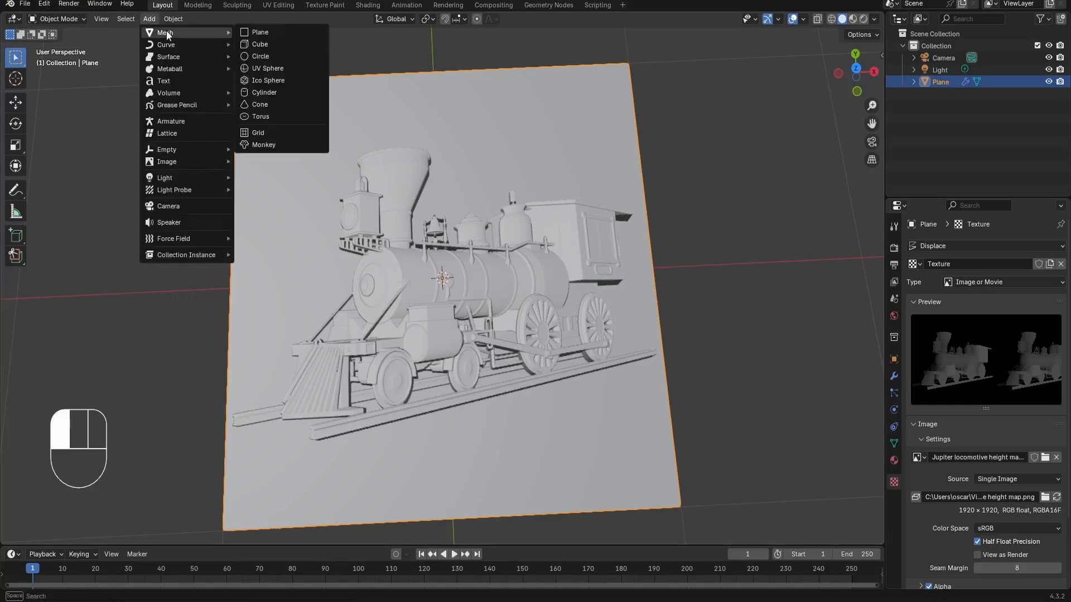
{"action": "left_click", "coordinate": [266, 44]}
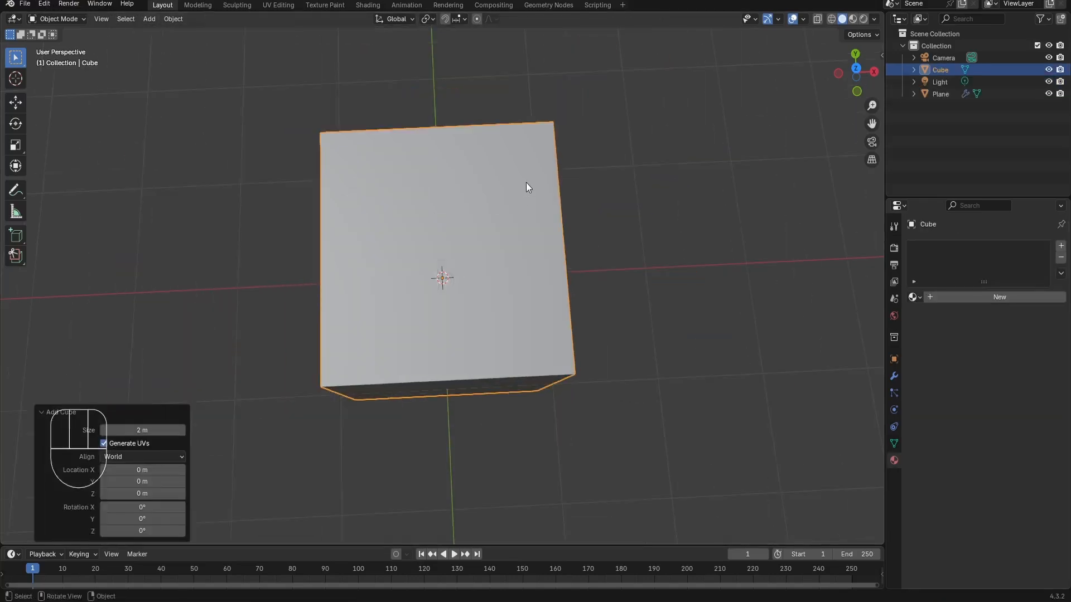
Lower the cube about 0.99 m along Z and scale it by about 1.187 in X and Y only
{"action": "middle_click_drag", "start_coordinate": [530, 182], "coordinate": [517, 138]}
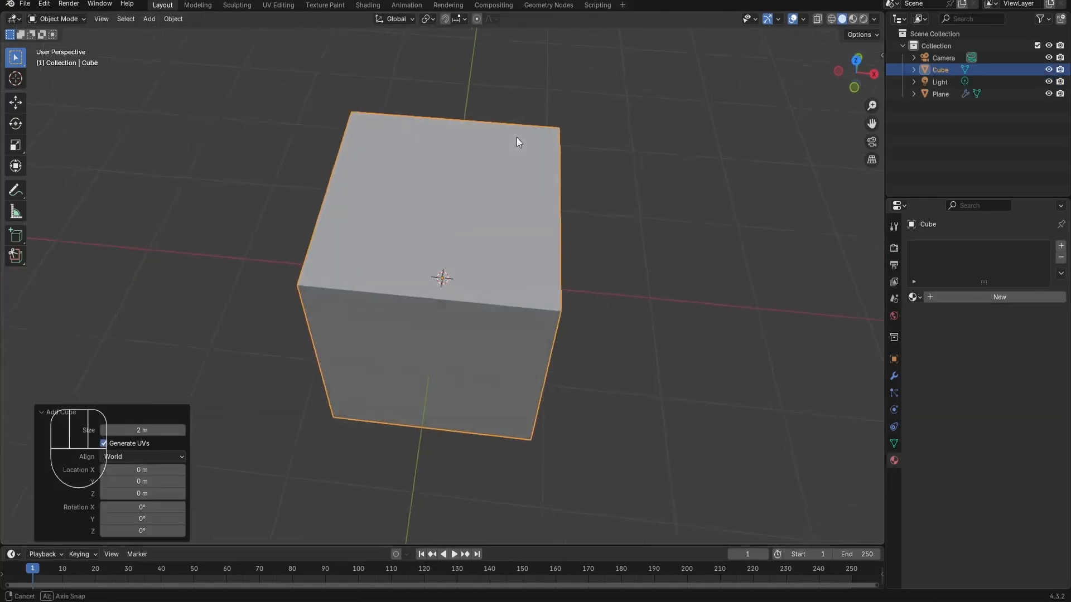
{"action": "left_click", "coordinate": [16, 101]}
{"action": "left_click_drag", "start_coordinate": [440, 246], "coordinate": [446, 310]}
{"action": "key", "text": "s"}
{"action": "key", "text": "shift+z"}
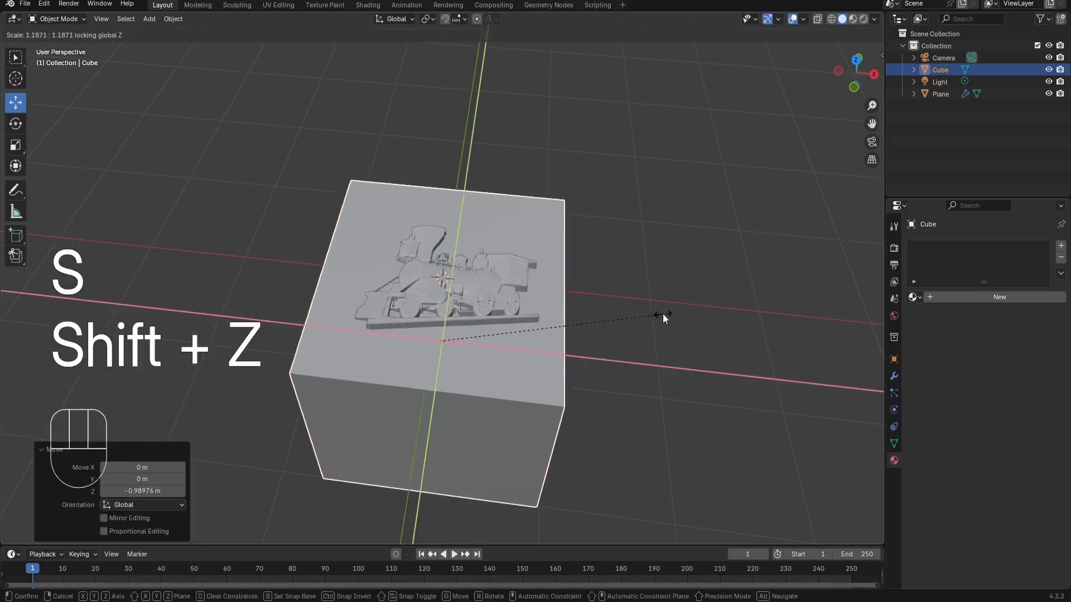
{"action": "left_click", "coordinate": [662, 314]}
Lower the cube slightly further, about 0.006 m along Z, so its top face sits just below the plane's base
{"action": "middle_click_drag", "start_coordinate": [662, 314], "coordinate": [578, 312]}
{"action": "scroll", "coordinate": [423, 395], "scroll_direction": "up", "scroll_amount": 2}
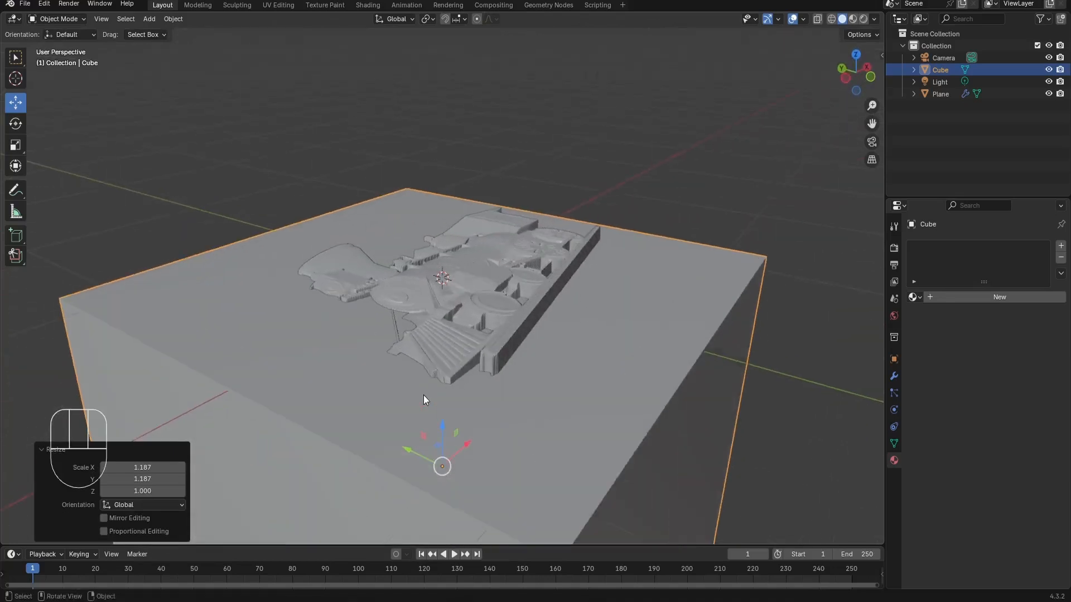
{"action": "scroll", "coordinate": [423, 397], "scroll_direction": "up", "scroll_amount": 1}
{"action": "left_click_drag", "start_coordinate": [441, 464], "coordinate": [443, 465]}
{"action": "scroll", "coordinate": [548, 274], "scroll_direction": "down", "scroll_amount": 2}
Subtract the cube from the displaced locomotive plane with an Auto Boolean Difference, keeping the plane as the active object
{"action": "middle_click_drag", "start_coordinate": [548, 273], "coordinate": [477, 350]}
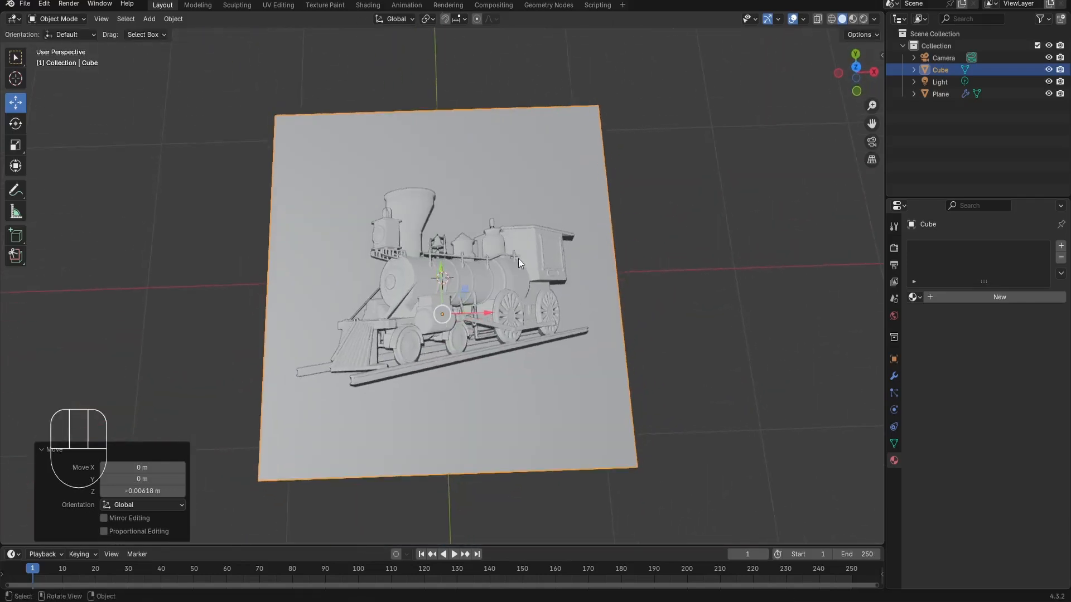
{"action": "left_click", "coordinate": [563, 158]}
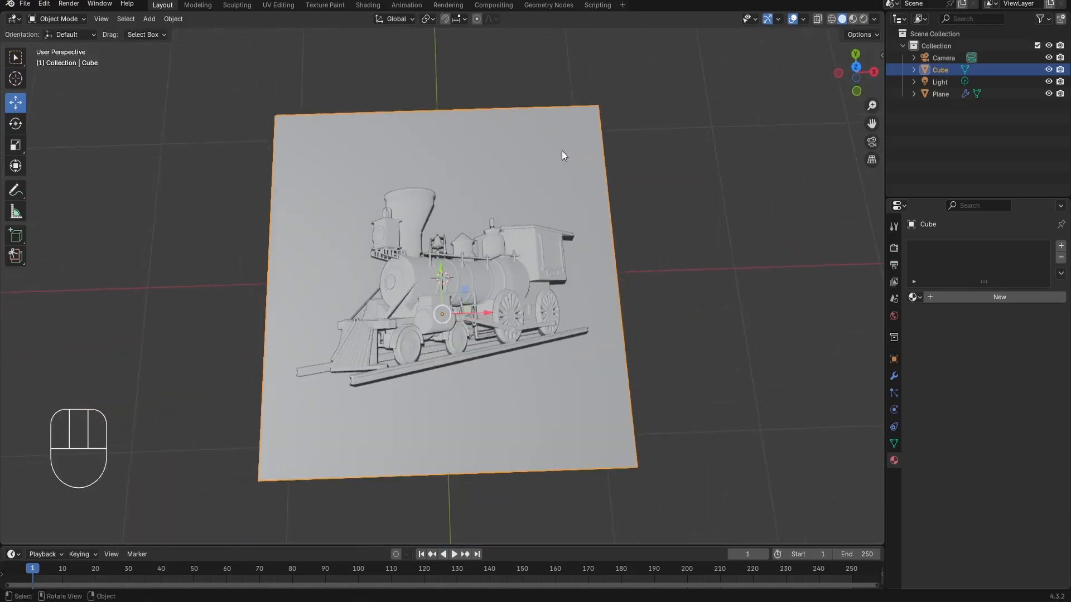
{"action": "left_click", "coordinate": [506, 263], "text": "shift"}
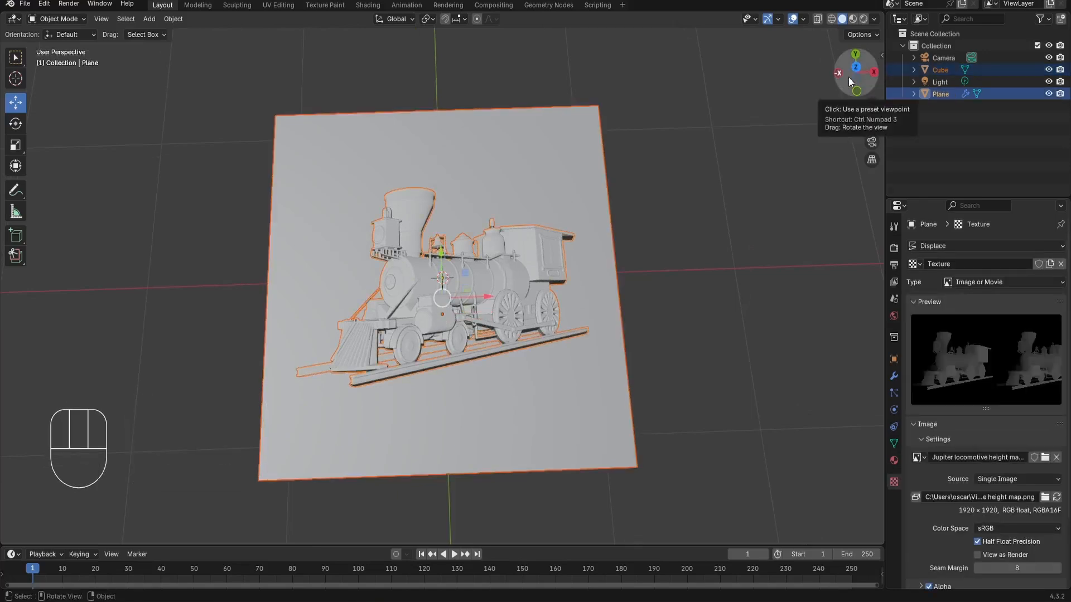
{"action": "key", "text": "n"}
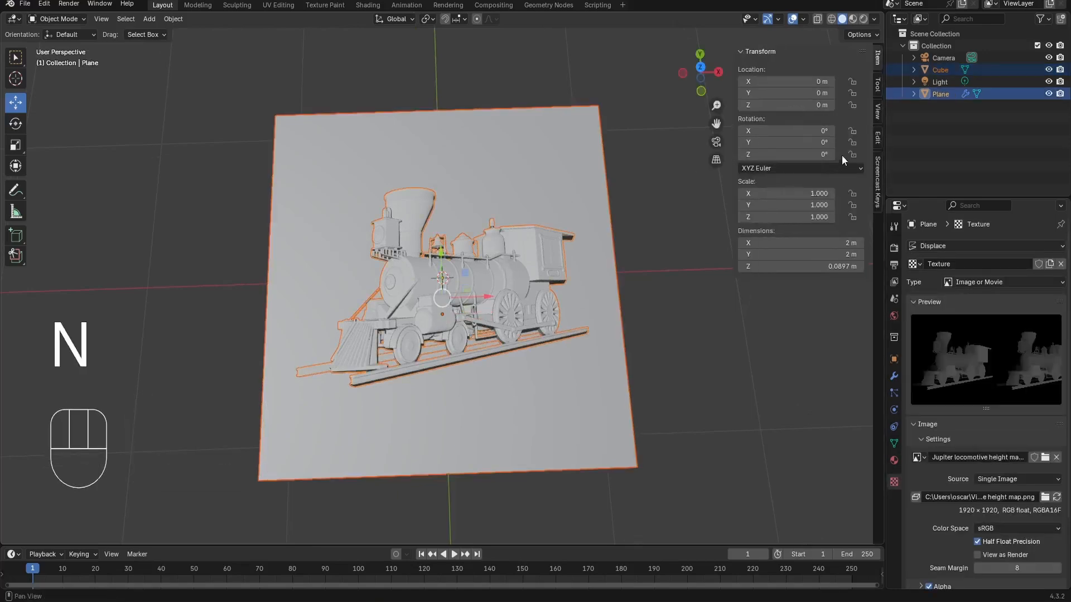
{"action": "left_click", "coordinate": [878, 139]}
{"action": "left_click", "coordinate": [757, 50]}
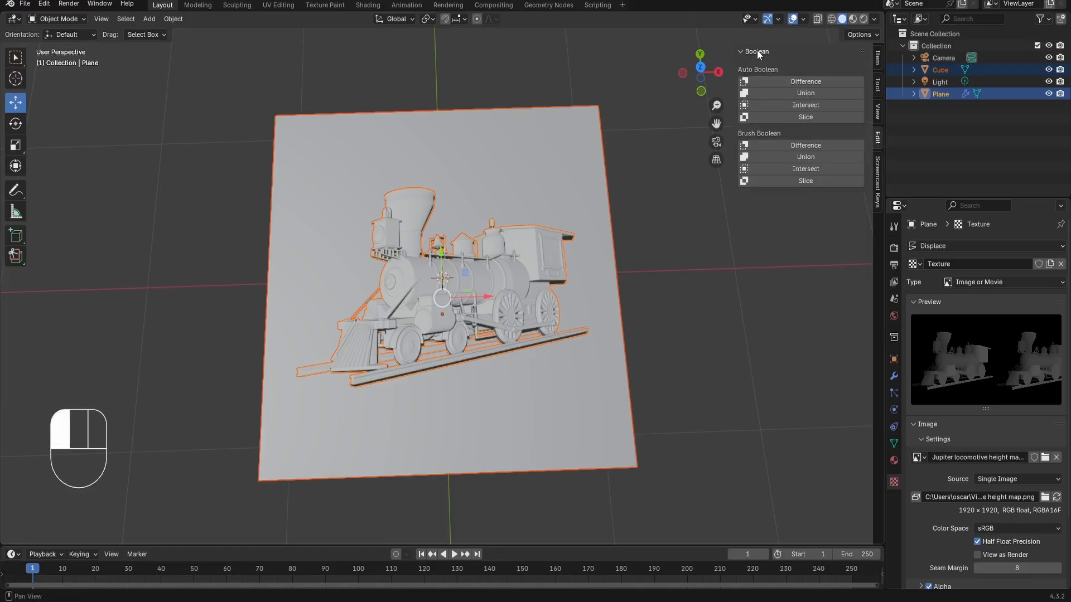
{"action": "left_click", "coordinate": [817, 81]}
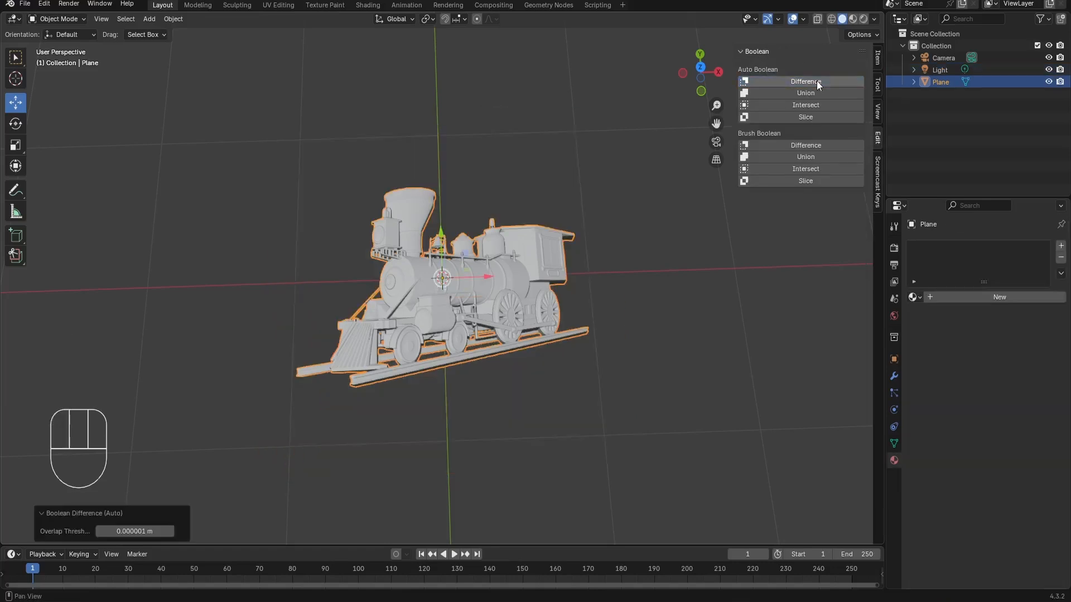
Start an STL export and set its destination to the images folder inside Videos\011_GreyscaleToSTLBlender4.3
{"action": "middle_click_drag", "start_coordinate": [593, 340], "coordinate": [571, 375]}
{"action": "scroll", "coordinate": [531, 298], "scroll_direction": "up", "scroll_amount": 2}
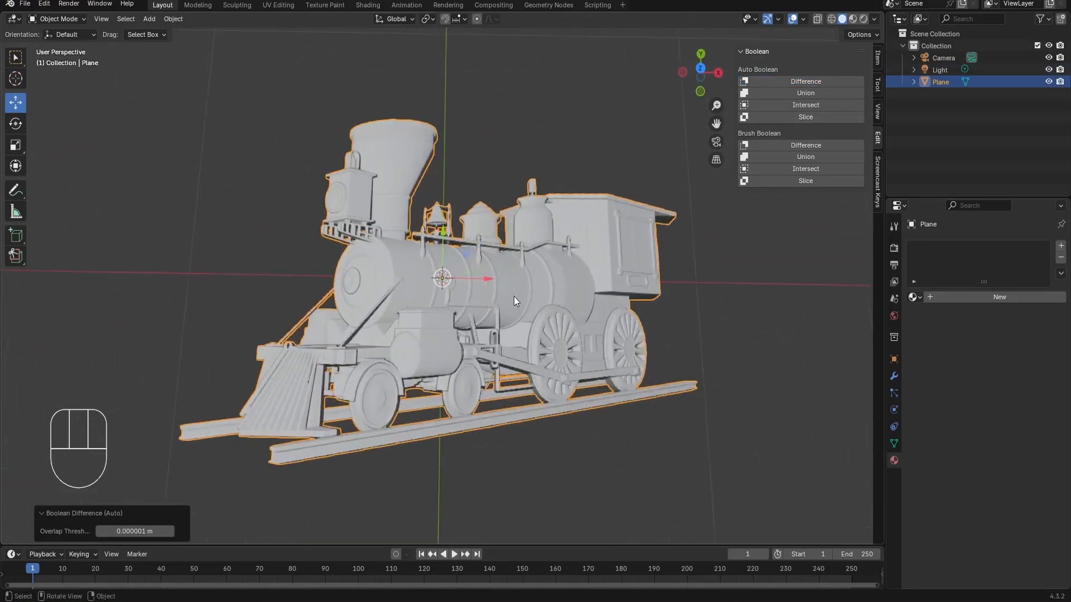
{"action": "left_click", "coordinate": [24, 4]}
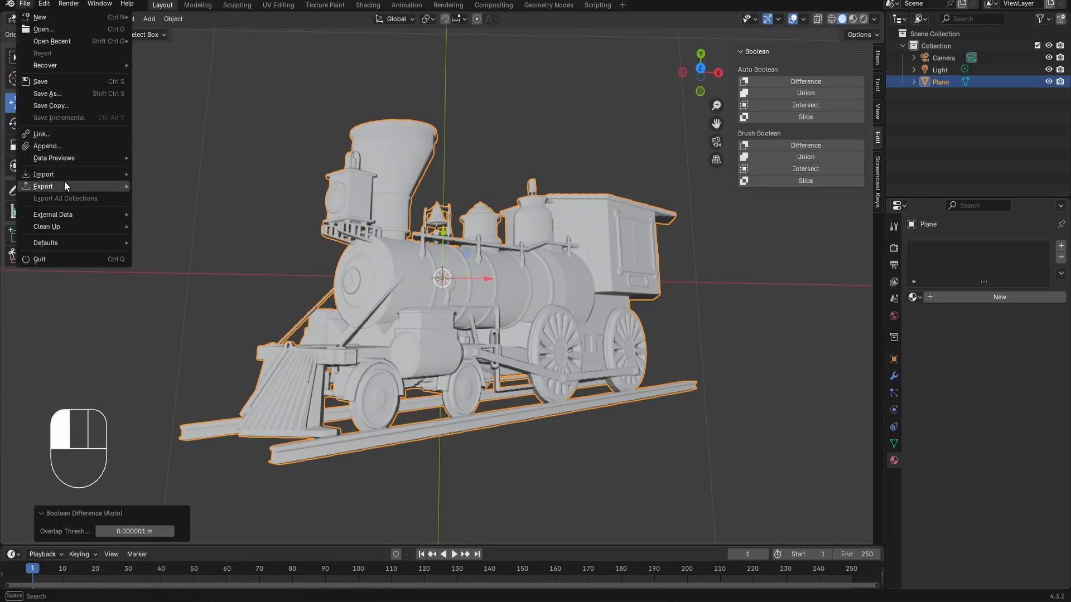
{"action": "mouse_move", "coordinate": [62, 184]}
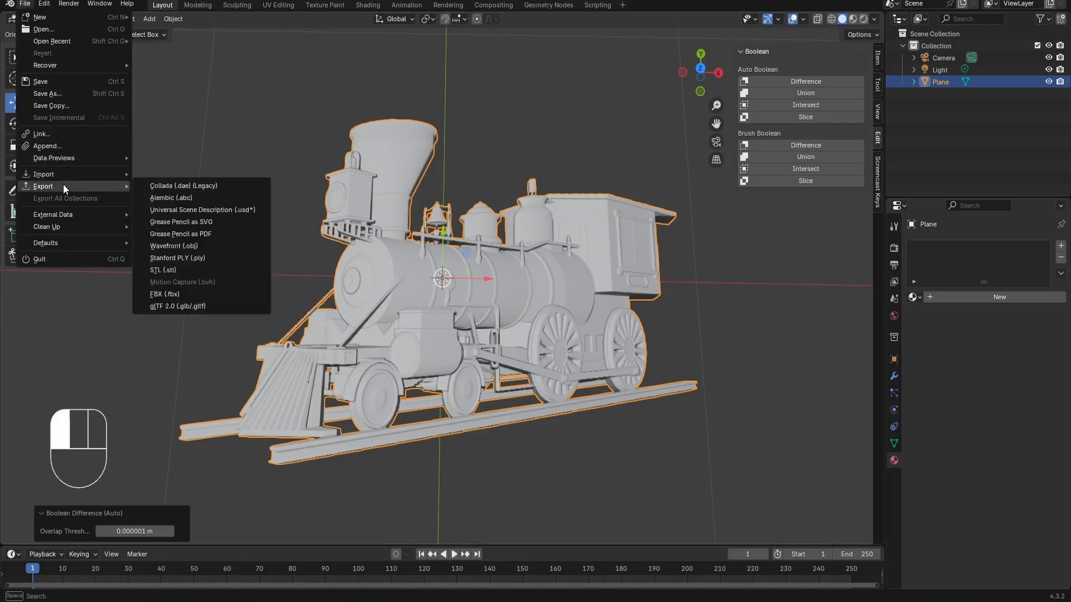
{"action": "left_click", "coordinate": [176, 271]}
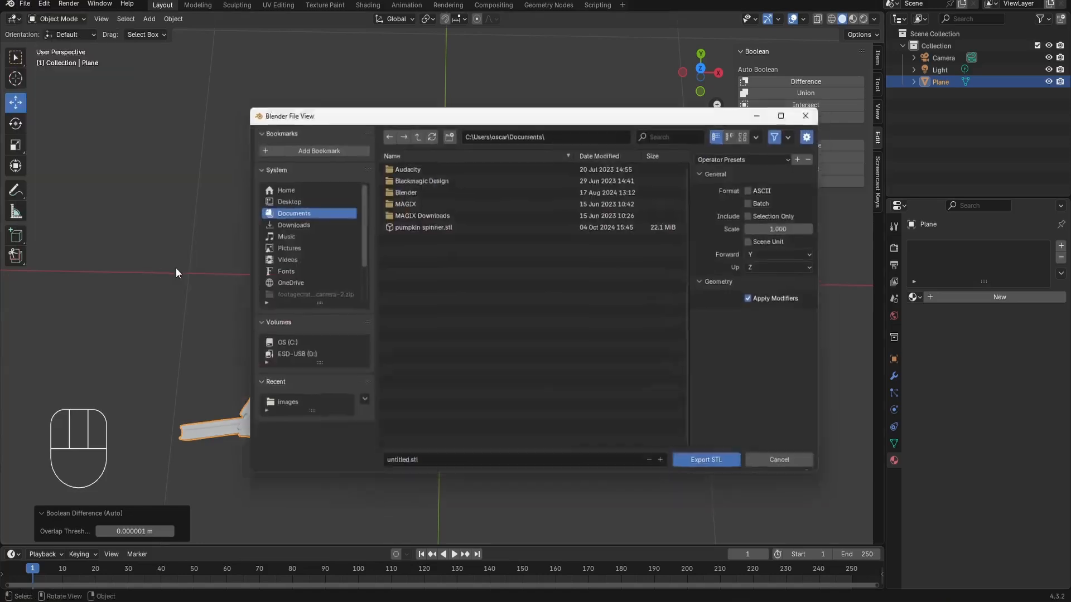
{"action": "left_click", "coordinate": [289, 259]}
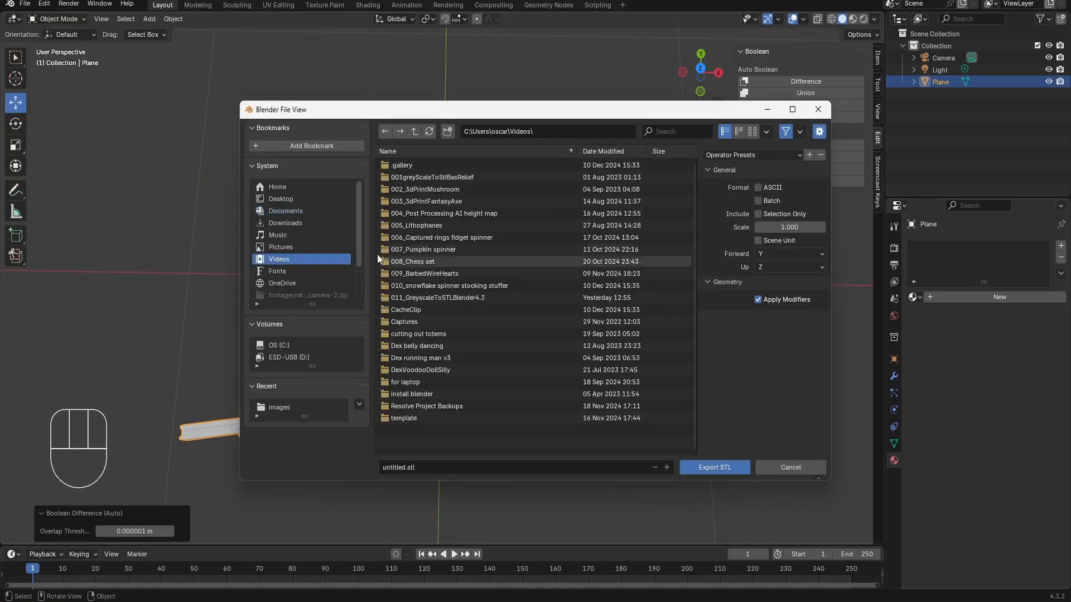
{"action": "double_click", "coordinate": [438, 299]}
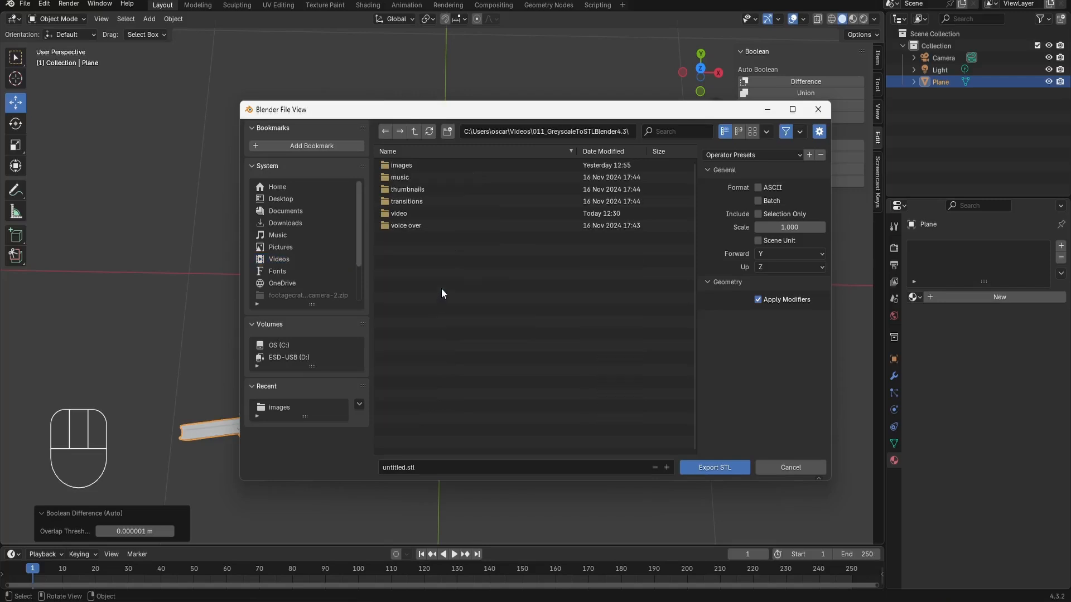
{"action": "double_click", "coordinate": [414, 165]}
Name the export file locomotive, limit it to the selection only, and export the STL
{"action": "left_click", "coordinate": [393, 471]}
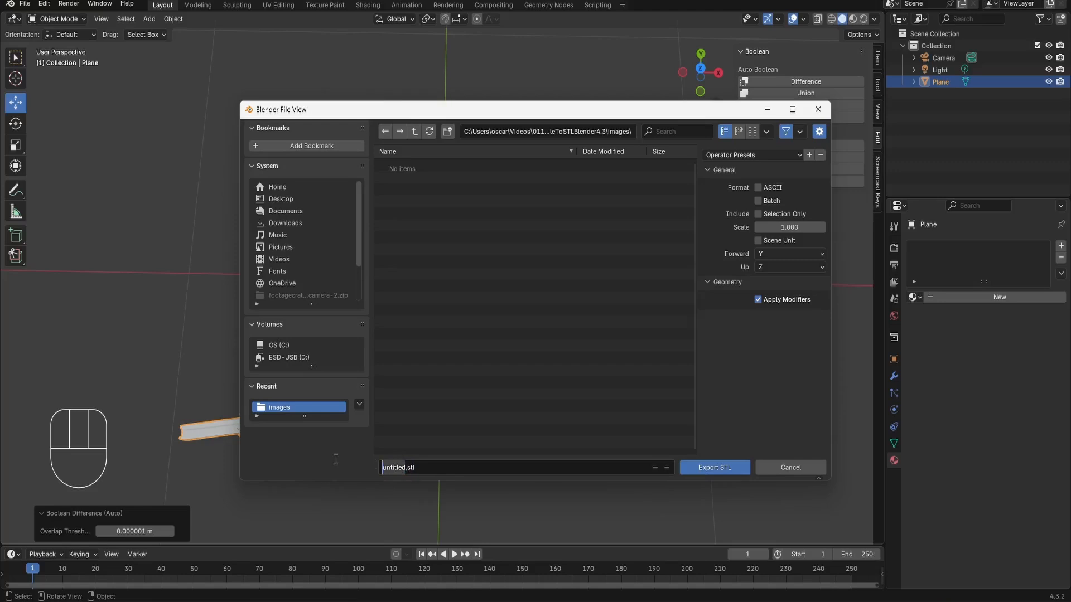
{"action": "type", "text": "locomotive"}
{"action": "left_click", "coordinate": [759, 216]}
{"action": "left_click", "coordinate": [713, 467]}
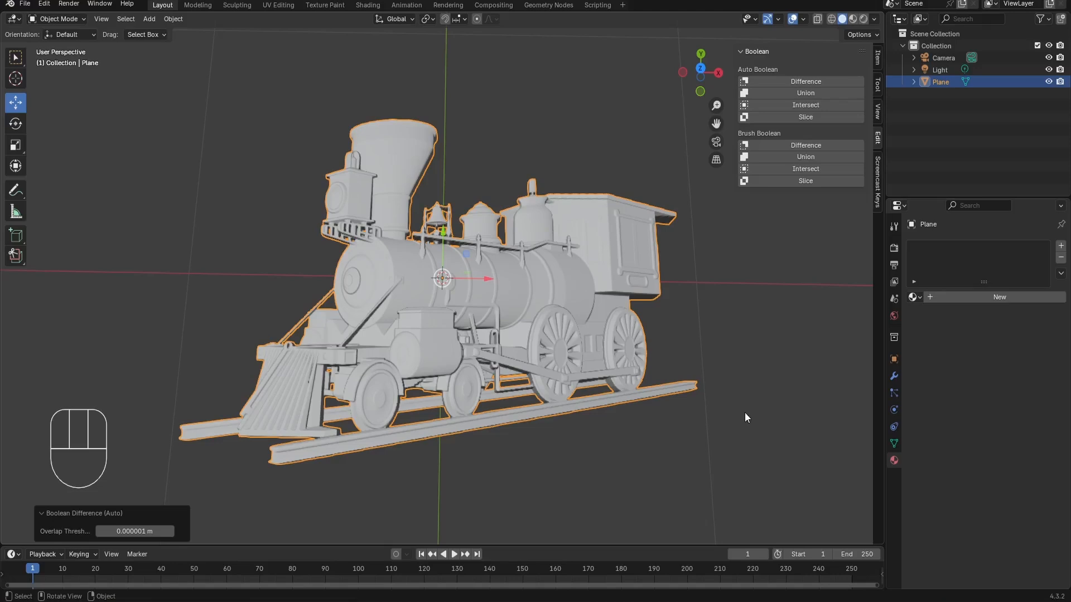
View the locomotive relief closely from the top in orthographic view and deselect it
{"action": "key", "text": "KP_7"}
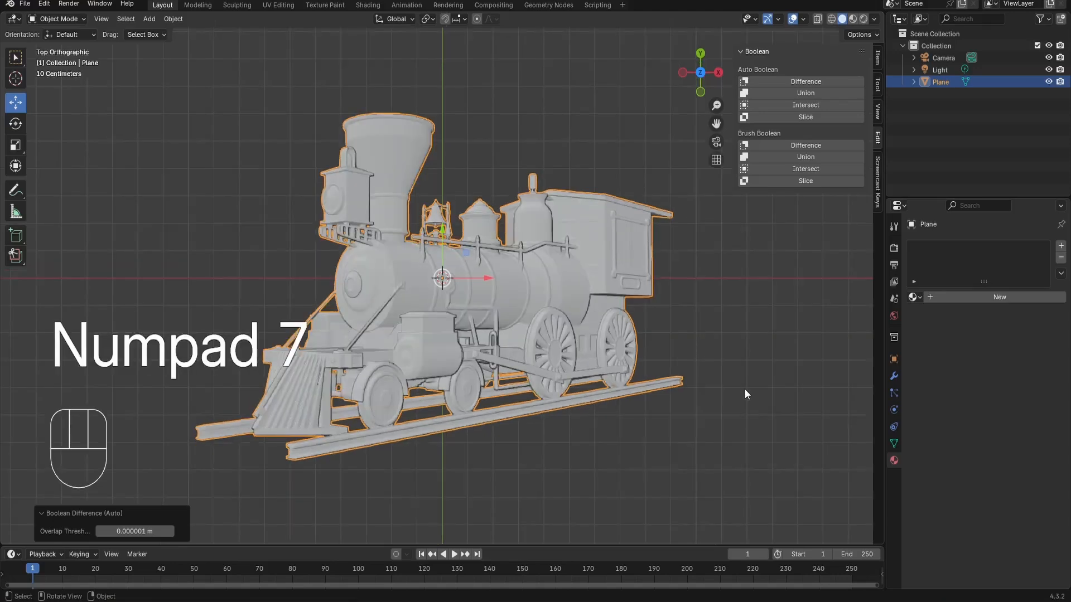
{"action": "scroll", "coordinate": [739, 362], "scroll_direction": "up", "scroll_amount": 1}
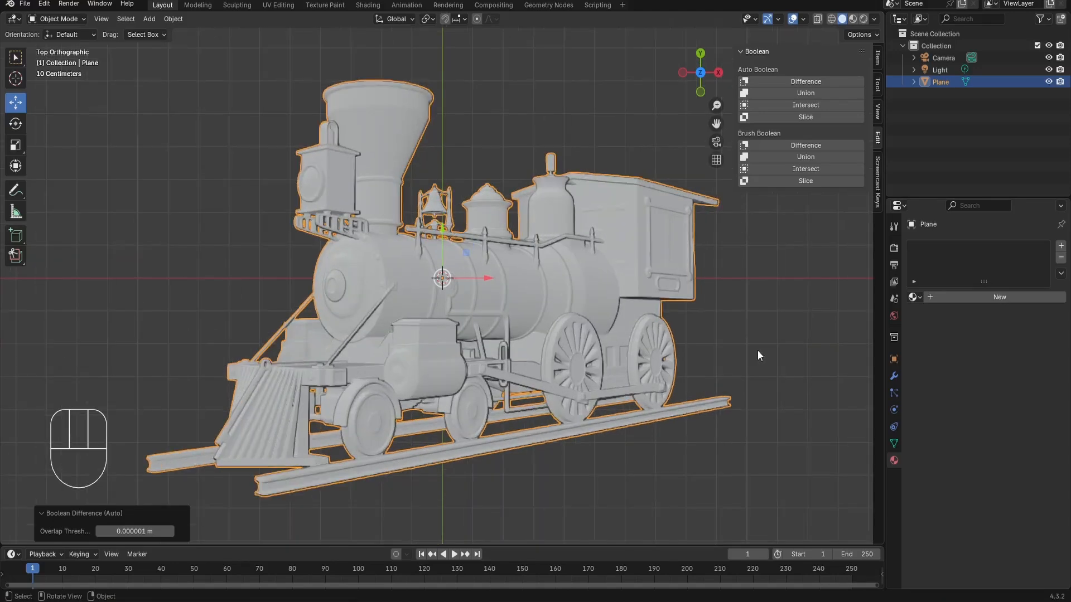
{"action": "left_click", "coordinate": [771, 349]}
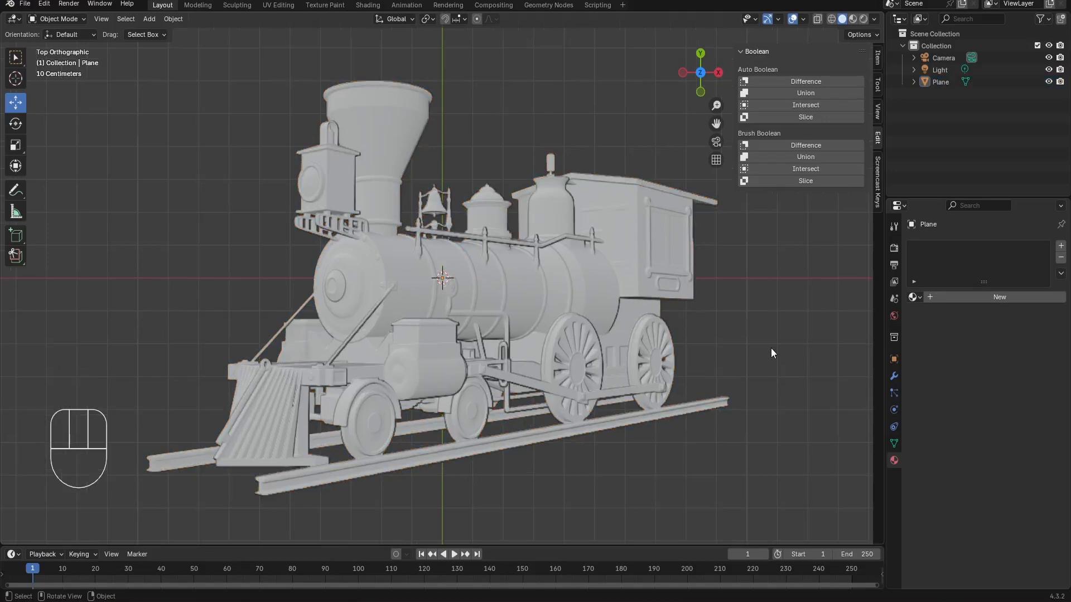